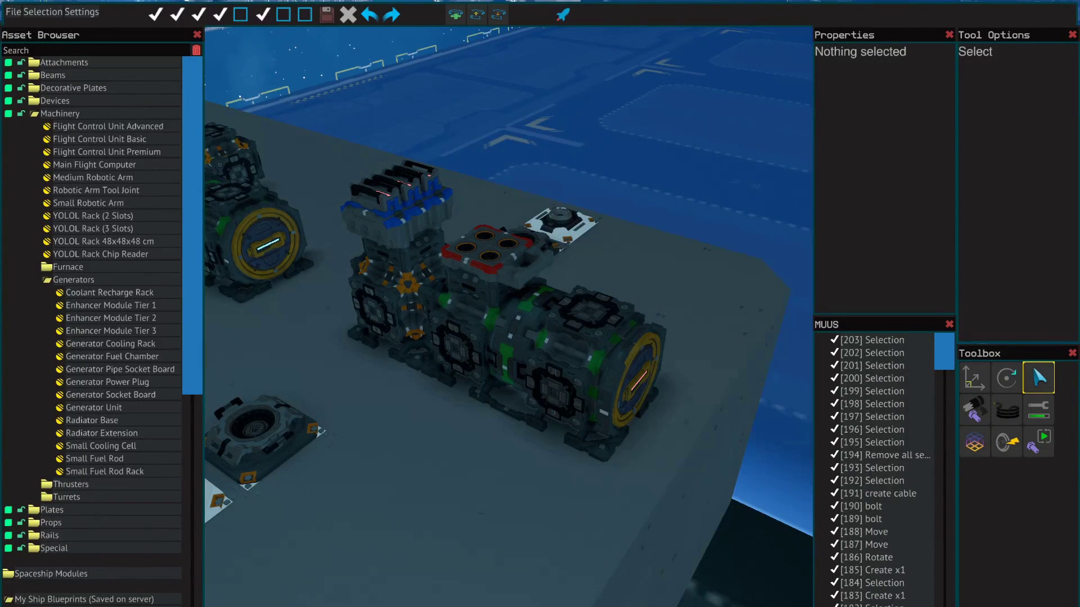
- Inspect the properties of the assembled generator's fuel chamber, fuel rod, generator unit, socket board, cooling rack and cooling cell
{"action": "left_click", "coordinate": [74, 279]}
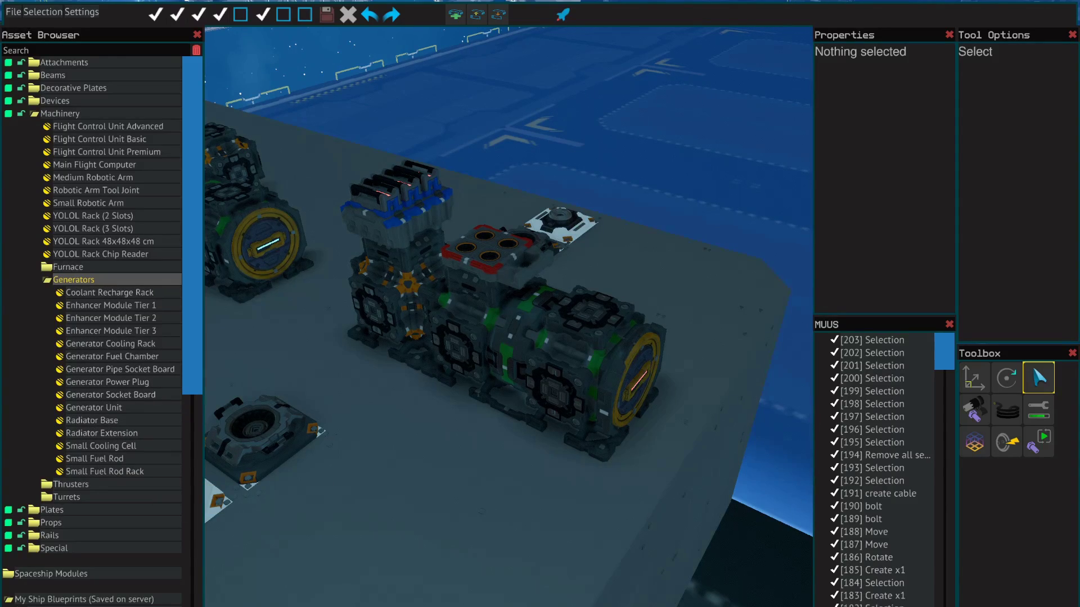
{"action": "key", "text": "w"}
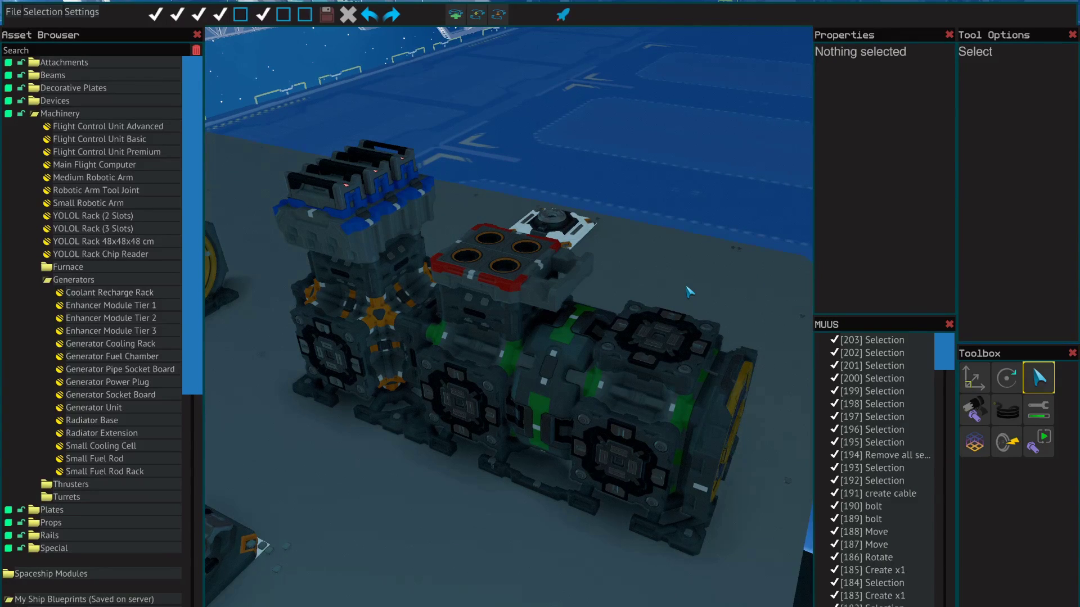
{"action": "key", "text": "d"}
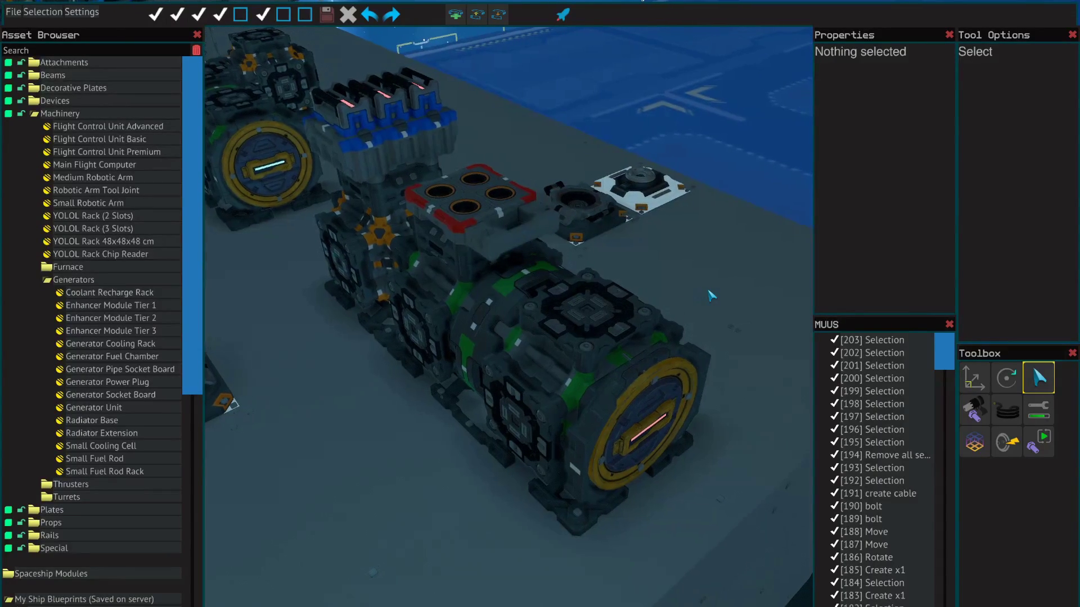
{"action": "left_click", "coordinate": [648, 364]}
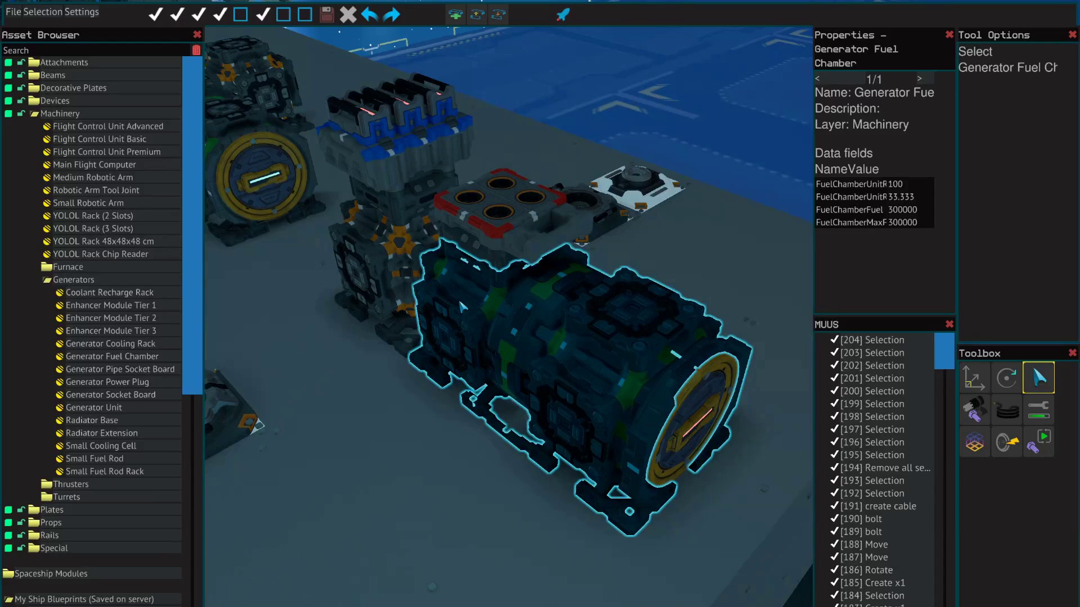
{"action": "left_click", "coordinate": [683, 434]}
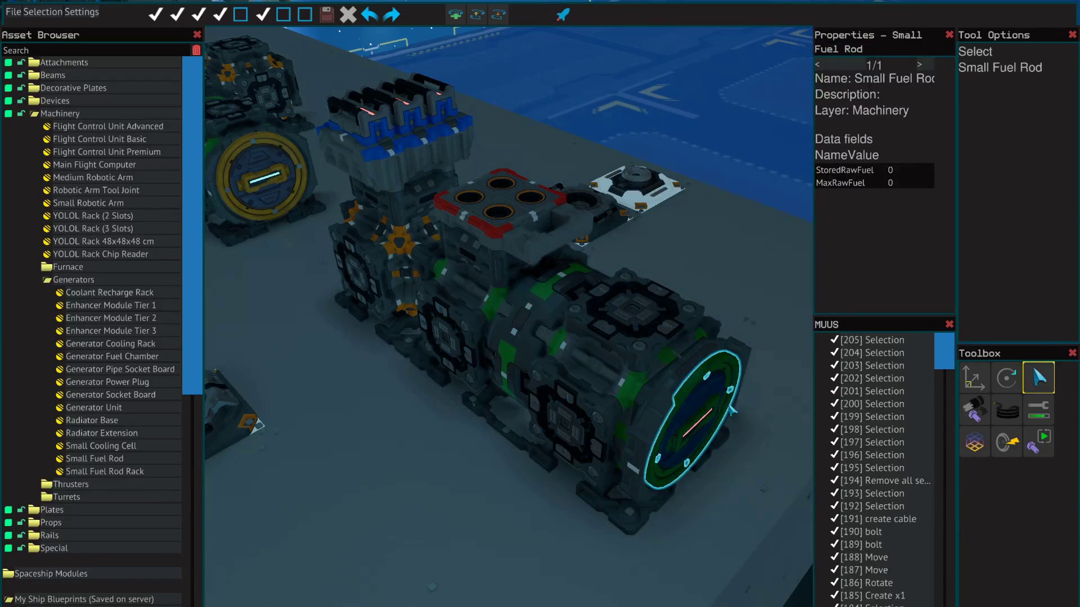
{"action": "key", "text": "a"}
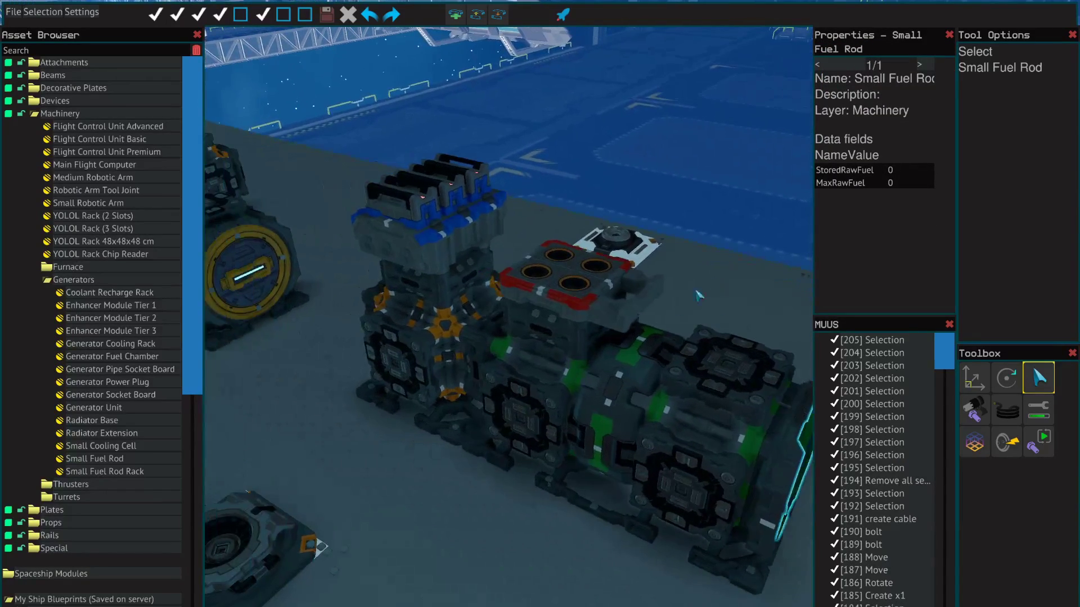
{"action": "left_click", "coordinate": [452, 355]}
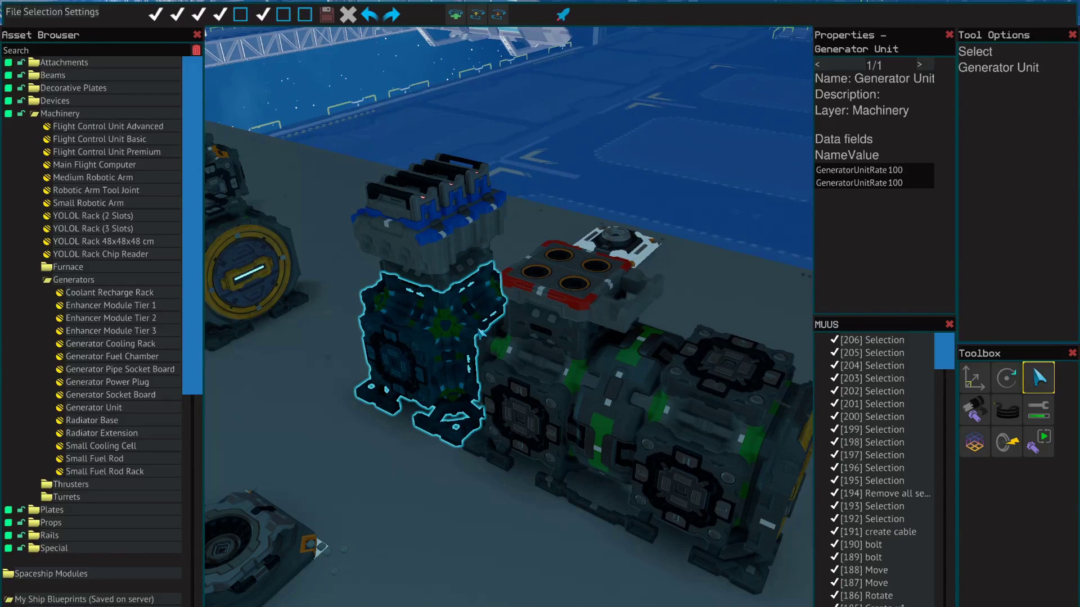
{"action": "left_click", "coordinate": [543, 307]}
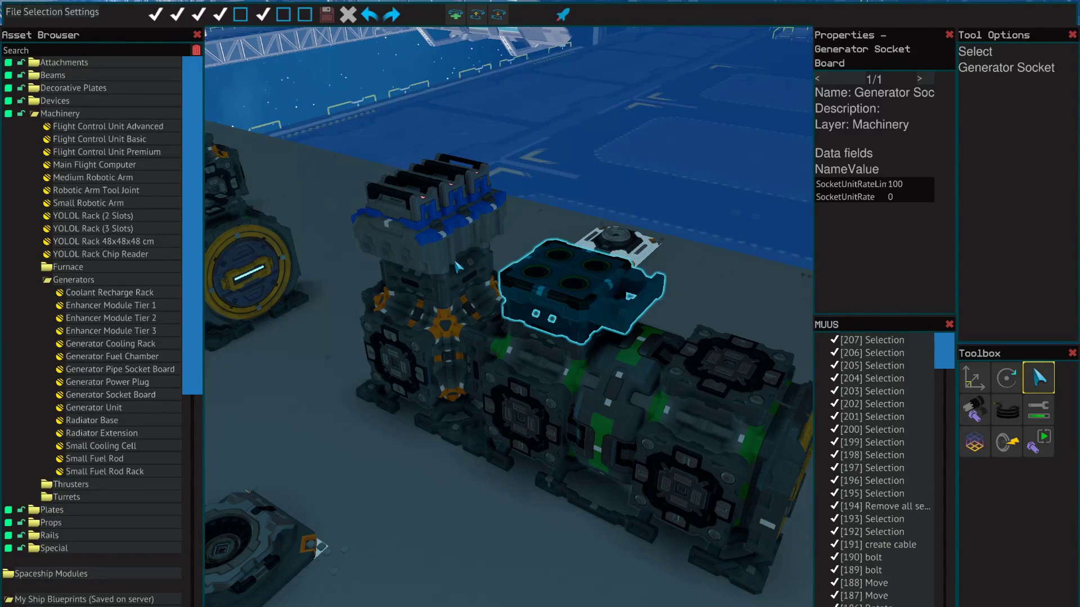
{"action": "left_click", "coordinate": [412, 264]}
{"action": "left_click", "coordinate": [430, 214]}
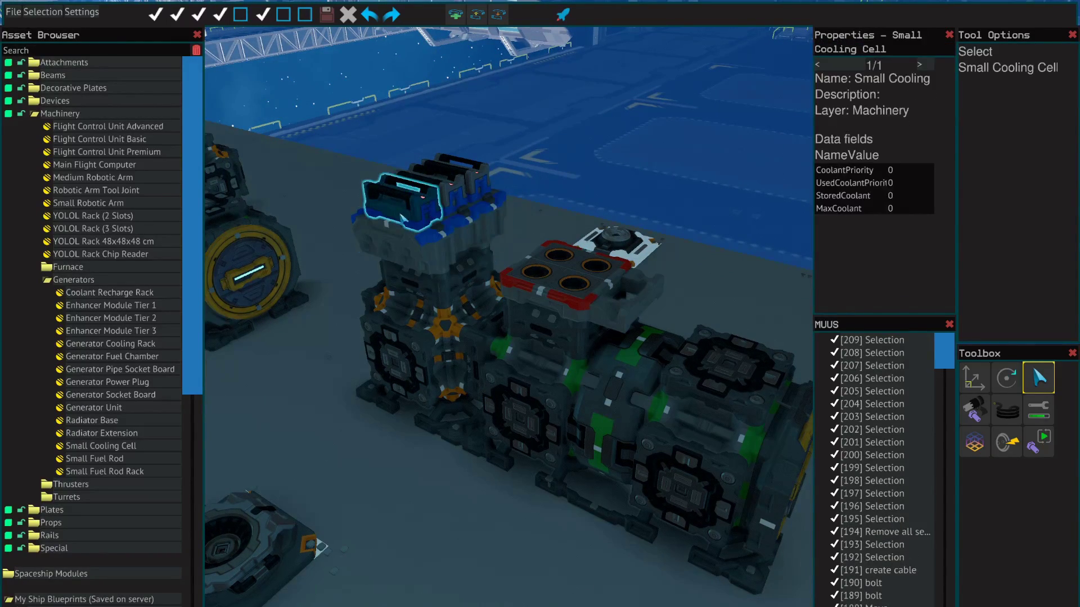
{"action": "left_click", "coordinate": [598, 163]}
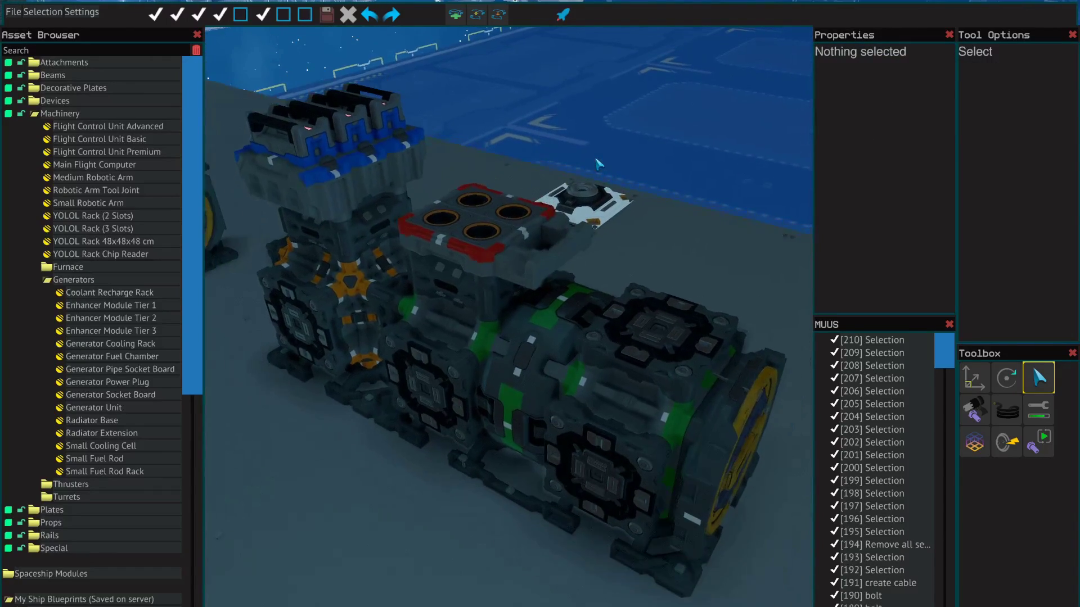
- Review how the fuel chamber, its end fuel rod, the adjoining generator unit and the red socket board connect
{"action": "left_click", "coordinate": [491, 405]}
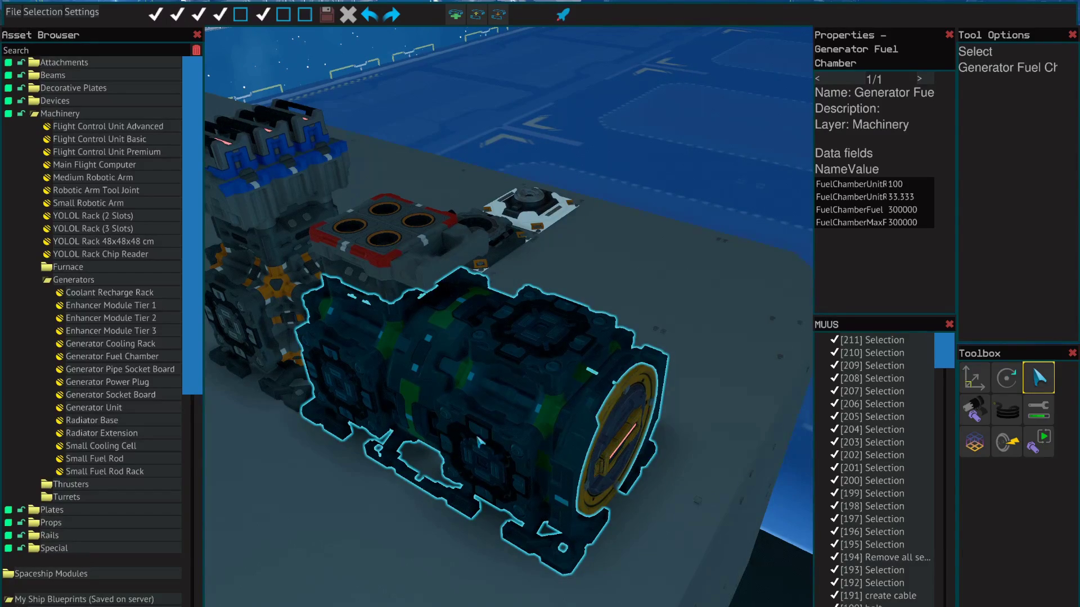
{"action": "left_click", "coordinate": [635, 430]}
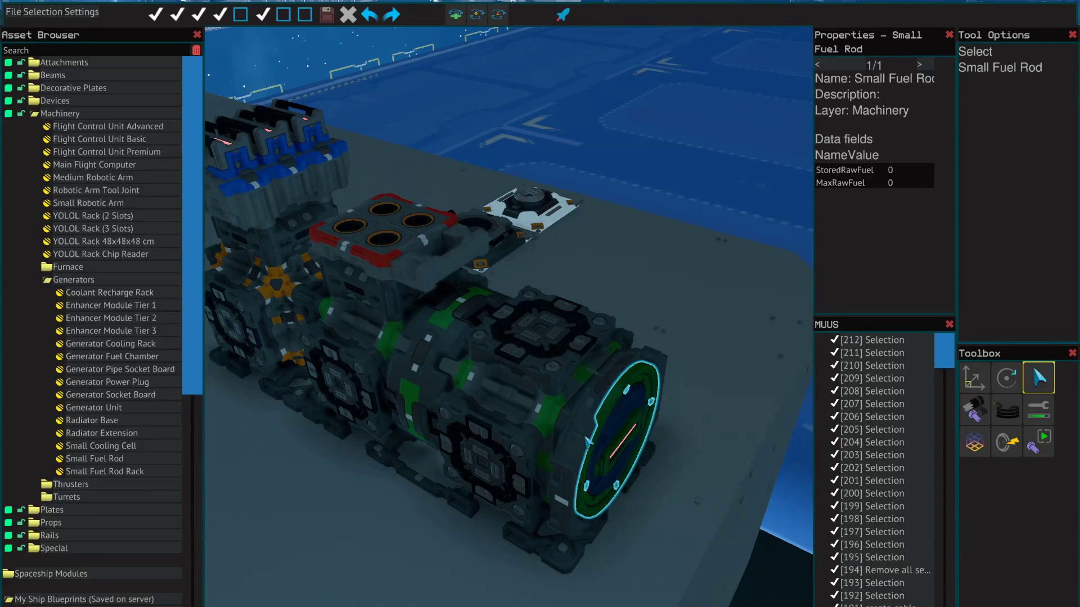
{"action": "key", "text": "s"}
{"action": "key", "text": "a"}
{"action": "key", "text": "a"}
{"action": "key", "text": "w"}
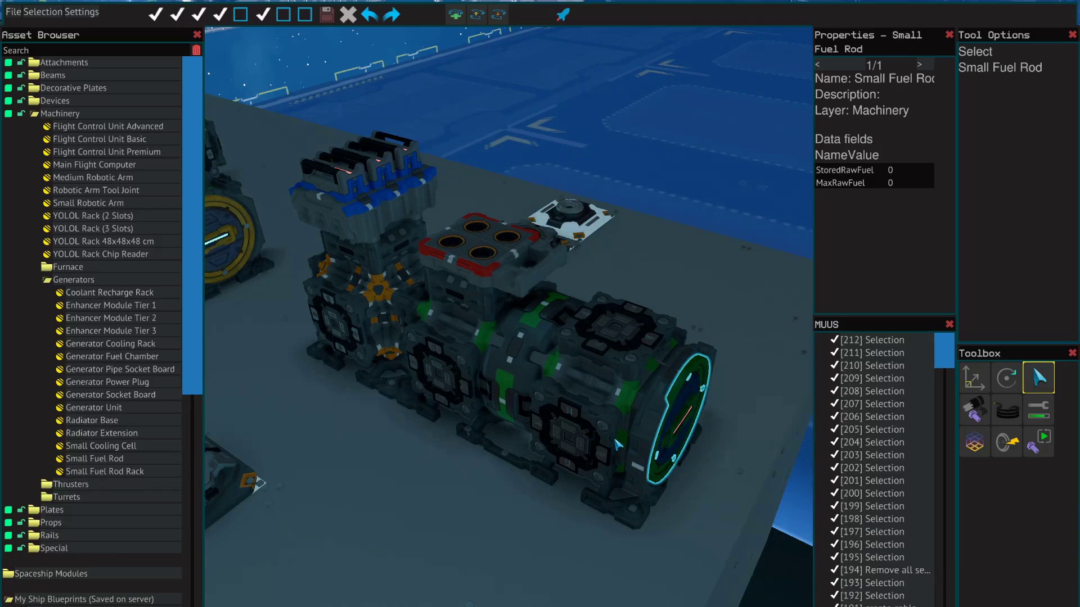
{"action": "left_click", "coordinate": [513, 375]}
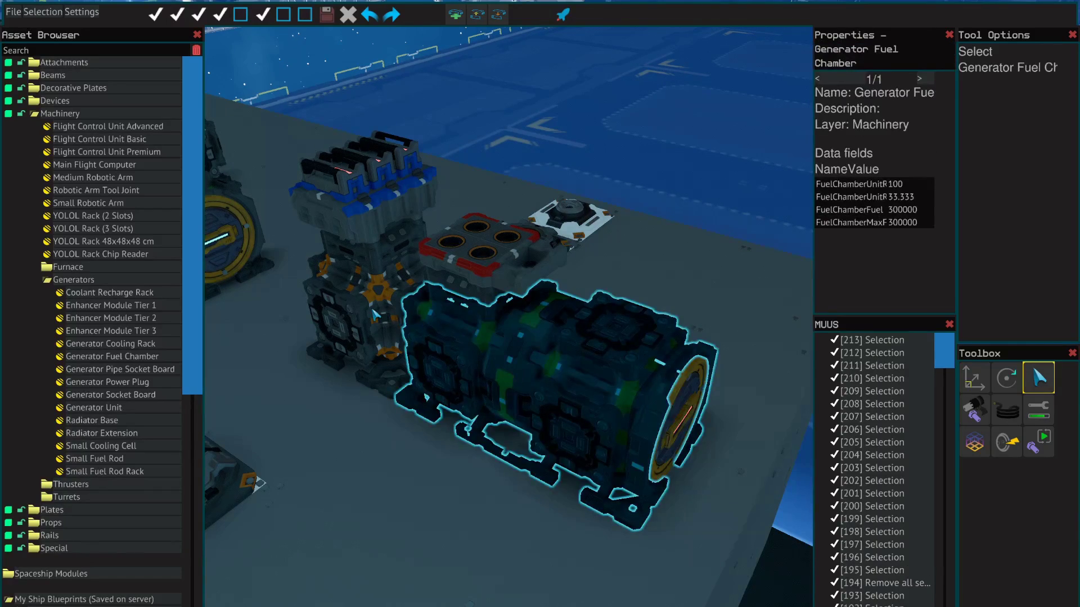
{"action": "left_click", "coordinate": [375, 314]}
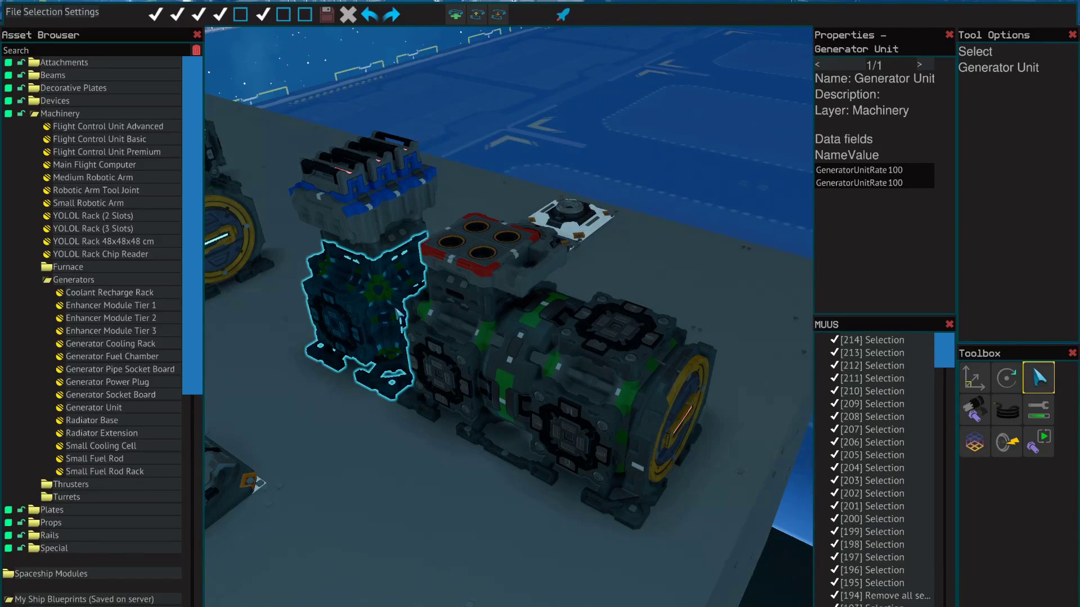
{"action": "left_click", "coordinate": [478, 274]}
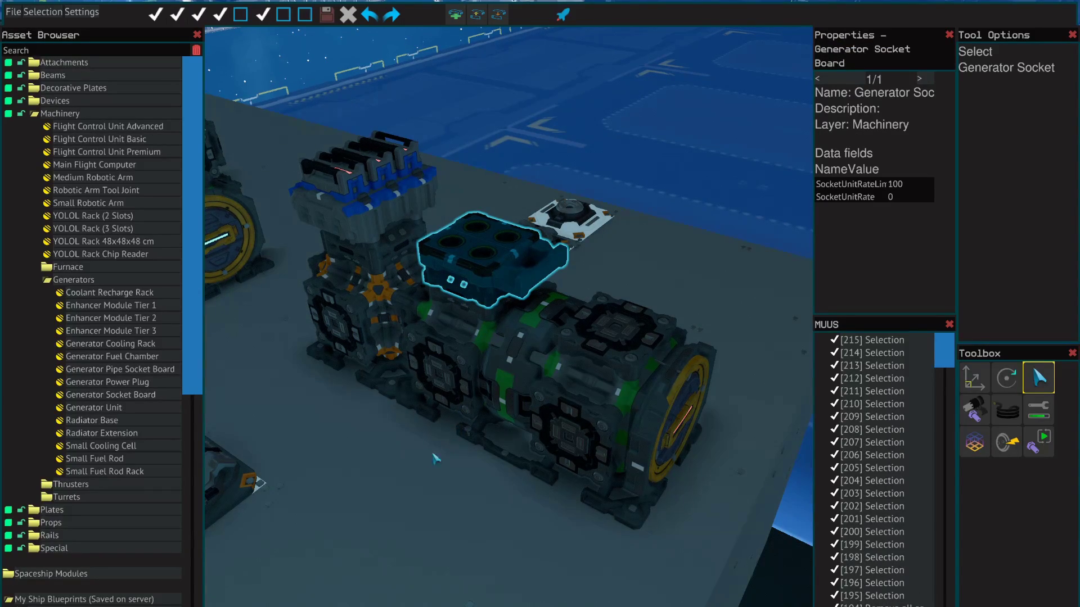
- Examine the blue cooling rack above the generator unit and one of its small cooling cells
{"action": "left_click_drag", "start_coordinate": [641, 192], "coordinate": [641, 192]}
{"action": "key", "text": "w"}
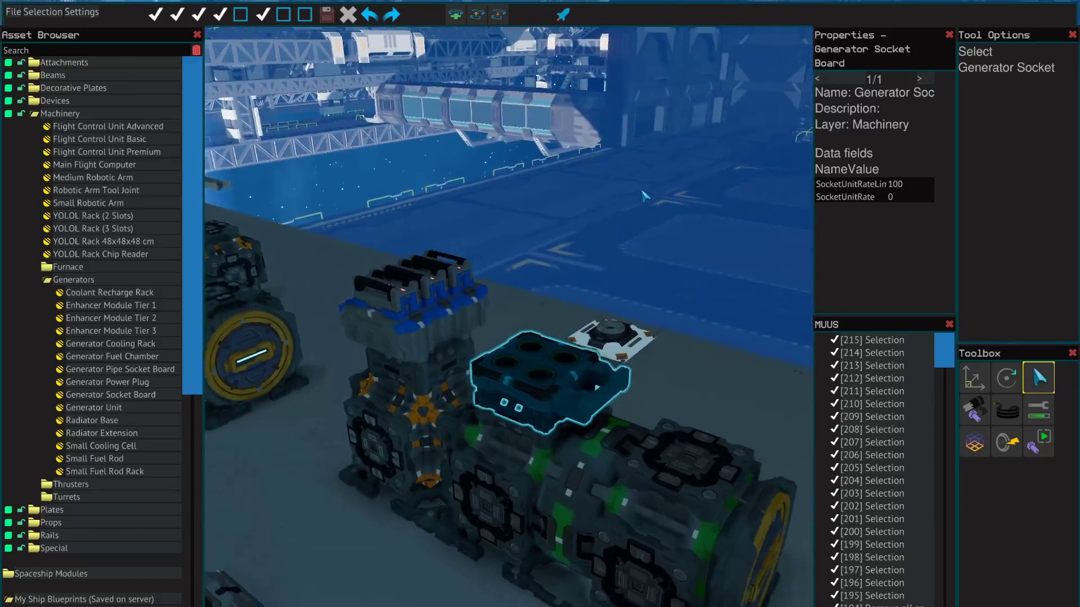
{"action": "key", "text": "a"}
{"action": "left_click", "coordinate": [464, 333]}
{"action": "key", "text": "d"}
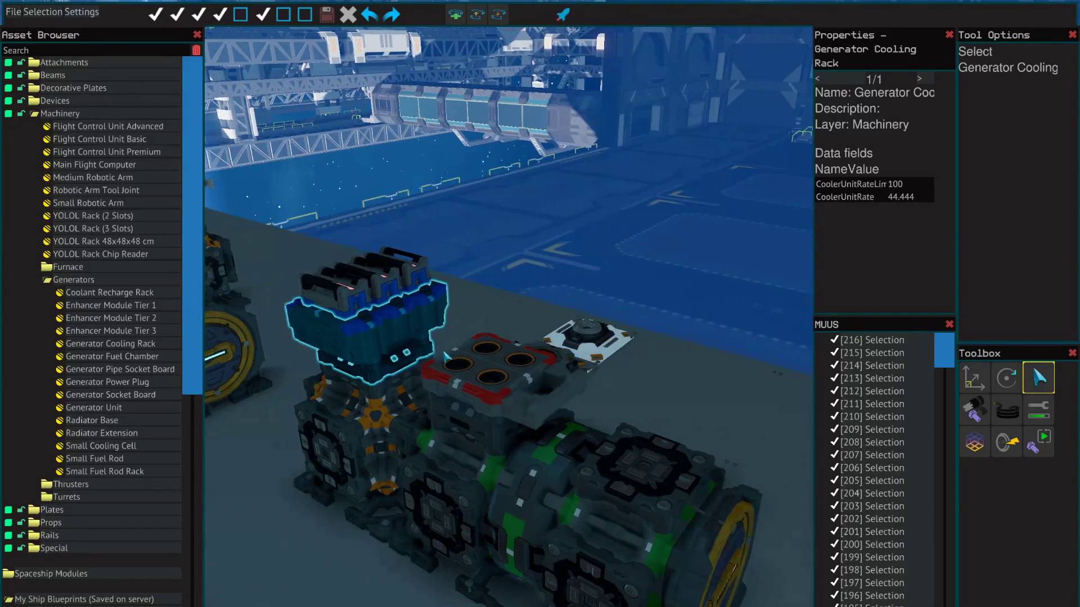
{"action": "left_click_drag", "start_coordinate": [460, 316], "coordinate": [460, 316]}
{"action": "key", "text": "a"}
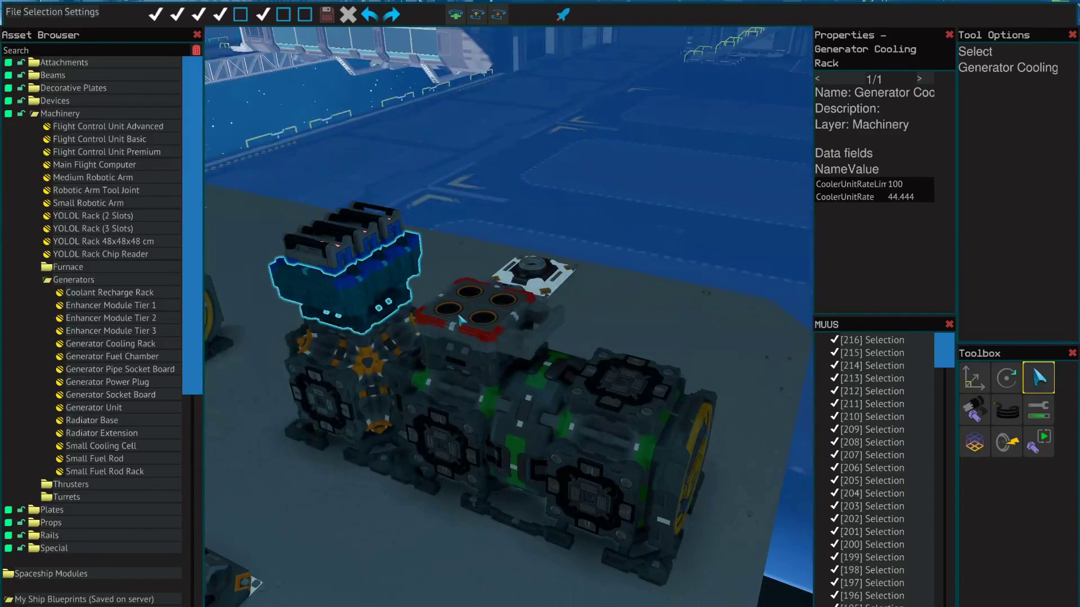
{"action": "left_click", "coordinate": [343, 259]}
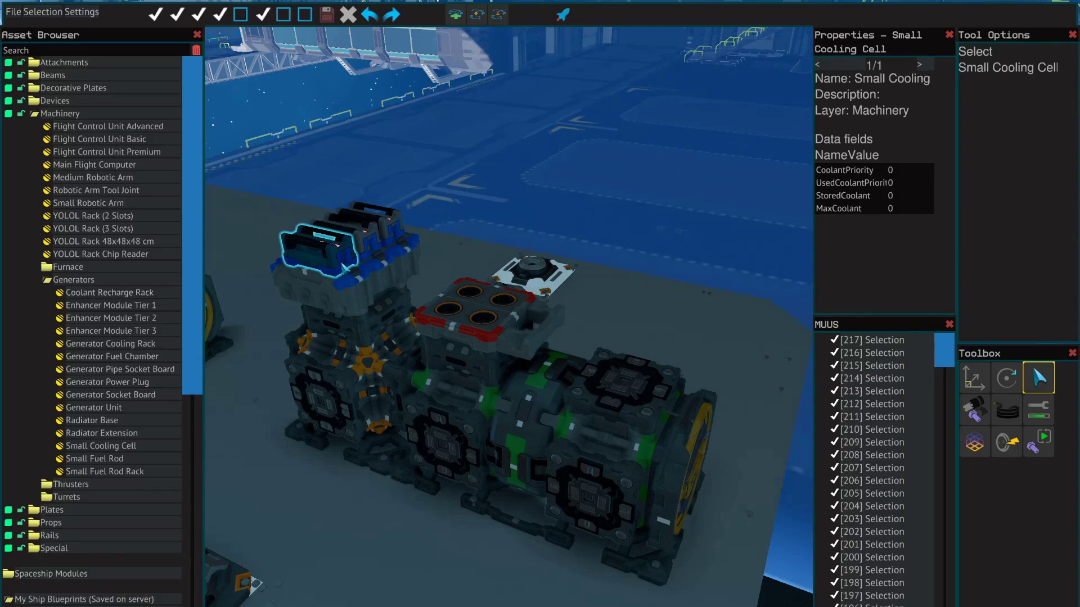
{"action": "left_click", "coordinate": [443, 224]}
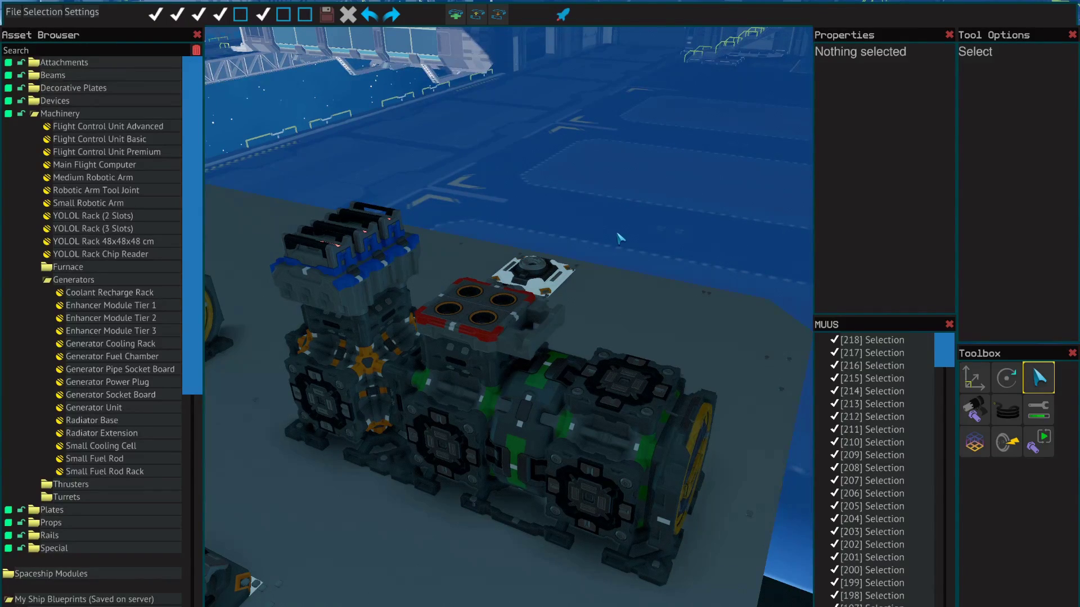
- Examine the neighbouring assembly of three generator units in a row joined to one fuel chamber
{"action": "key", "text": "s"}
{"action": "key", "text": "a"}
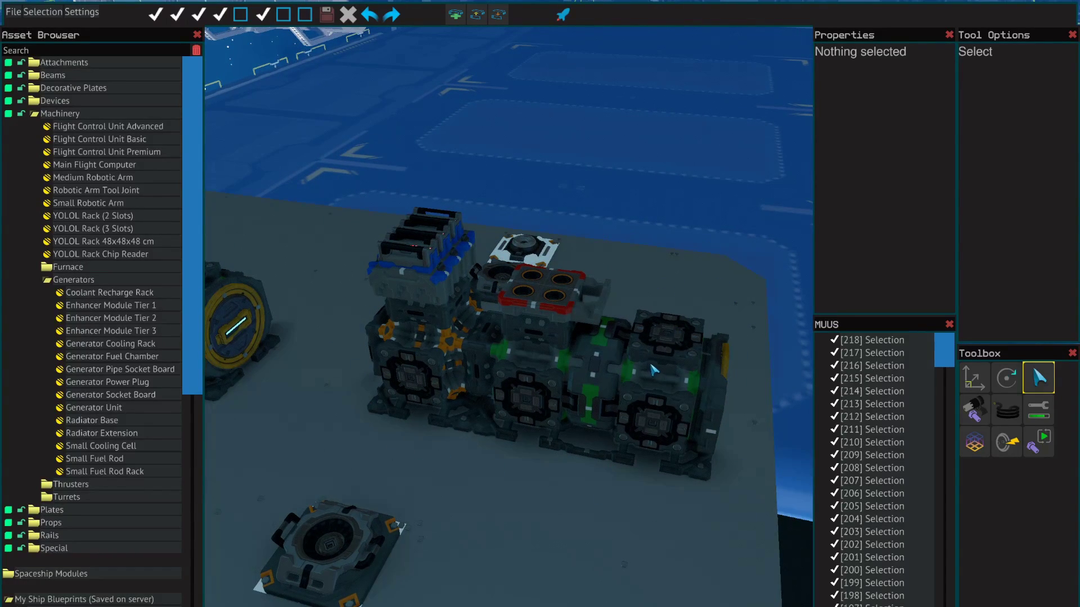
{"action": "key", "text": "a"}
{"action": "key", "text": "w"}
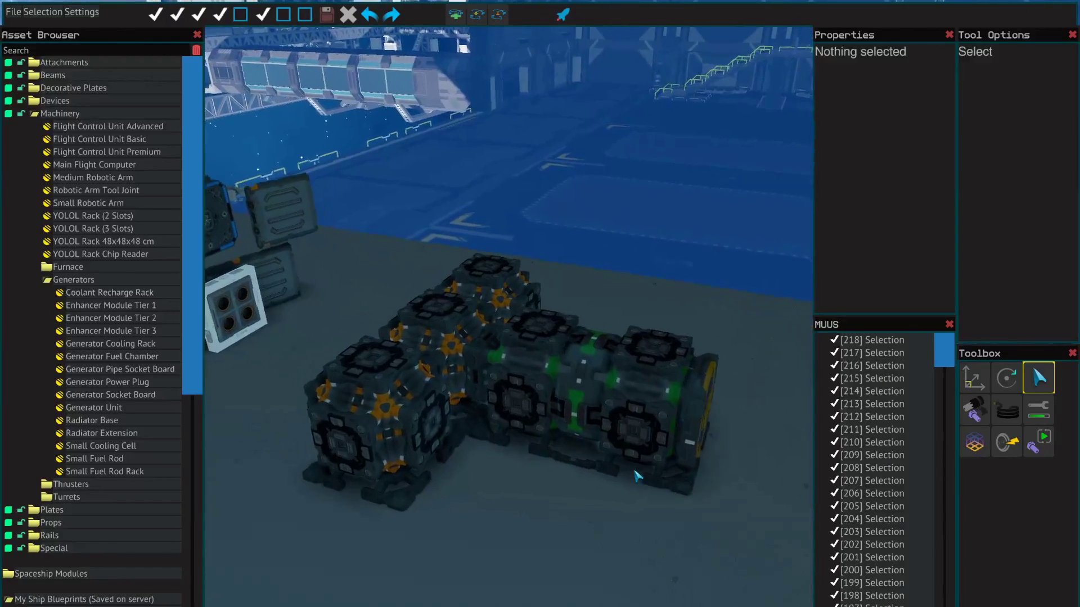
{"action": "scroll", "coordinate": [637, 476], "scroll_direction": "up", "scroll_amount": 2}
{"action": "key", "text": "s"}
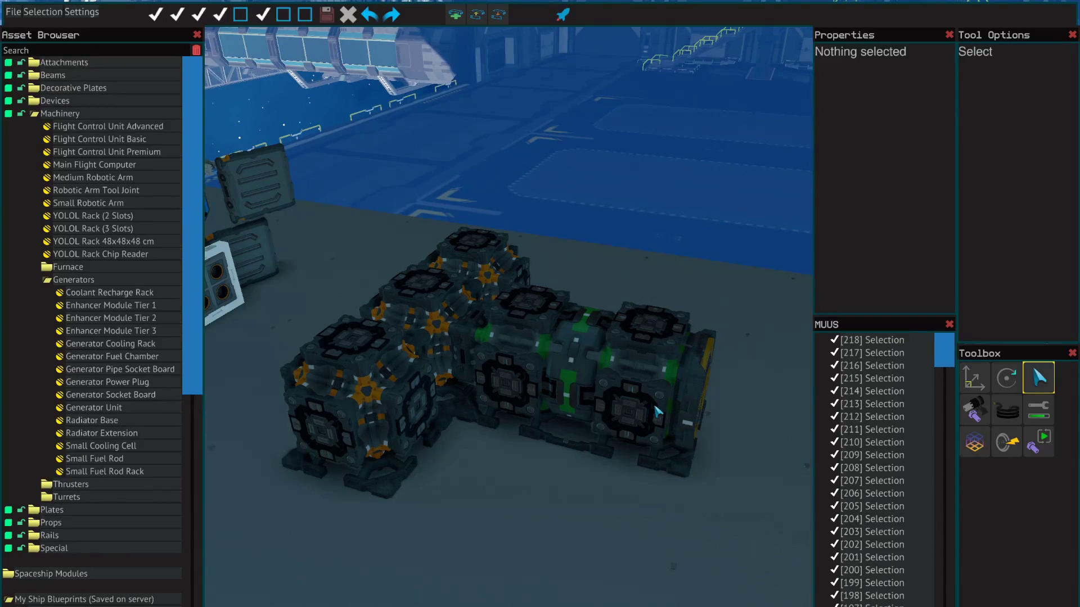
{"action": "key", "text": "d"}
{"action": "left_click_drag", "start_coordinate": [657, 410], "coordinate": [506, 402]}
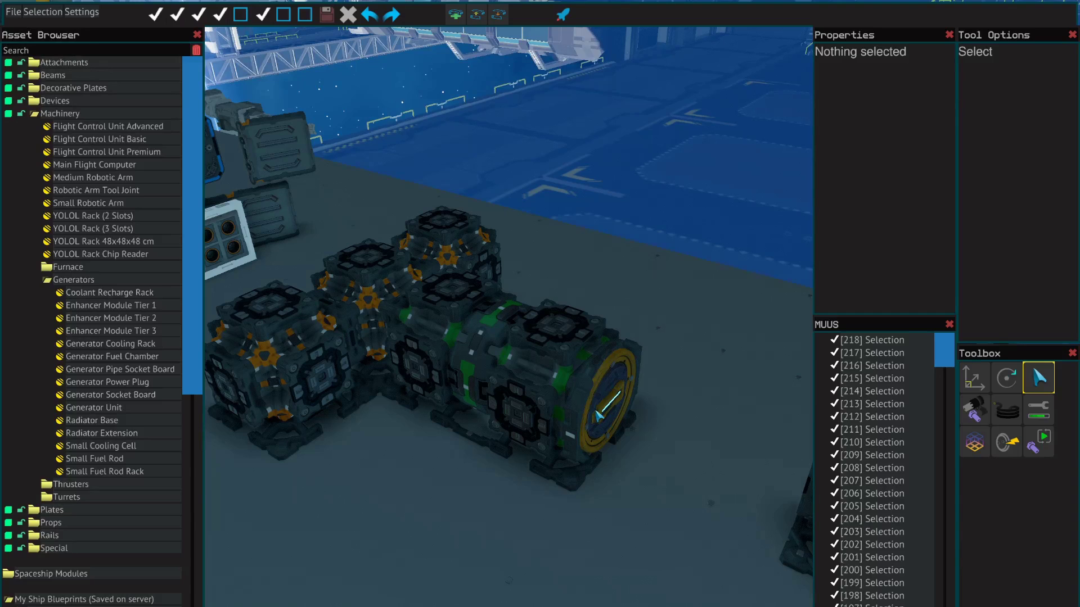
{"action": "left_click_drag", "start_coordinate": [599, 416], "coordinate": [500, 414]}
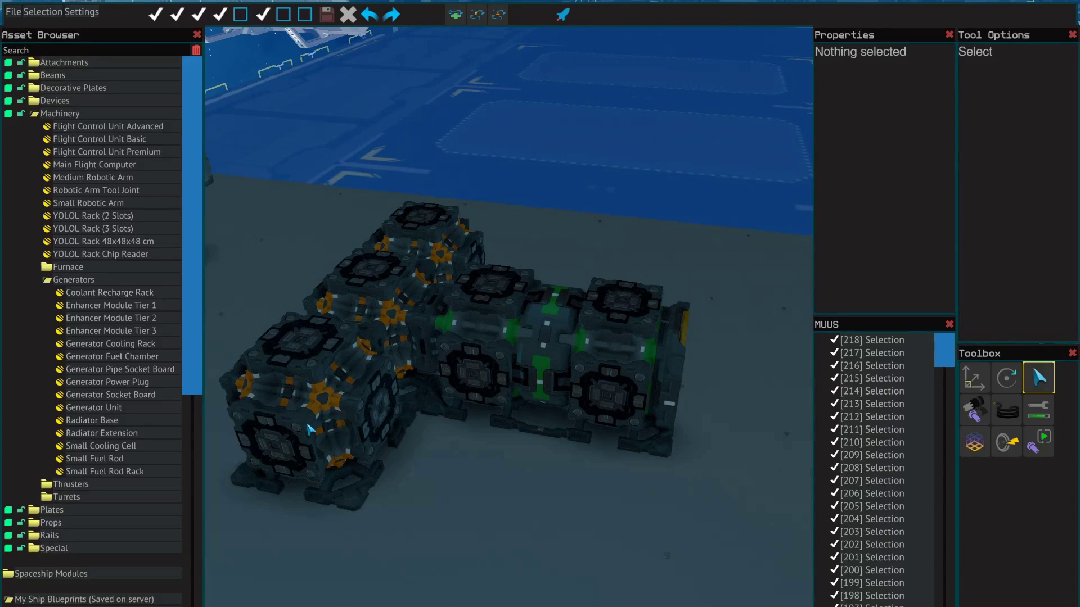
{"action": "scroll", "coordinate": [429, 274], "scroll_direction": "down", "scroll_amount": 2}
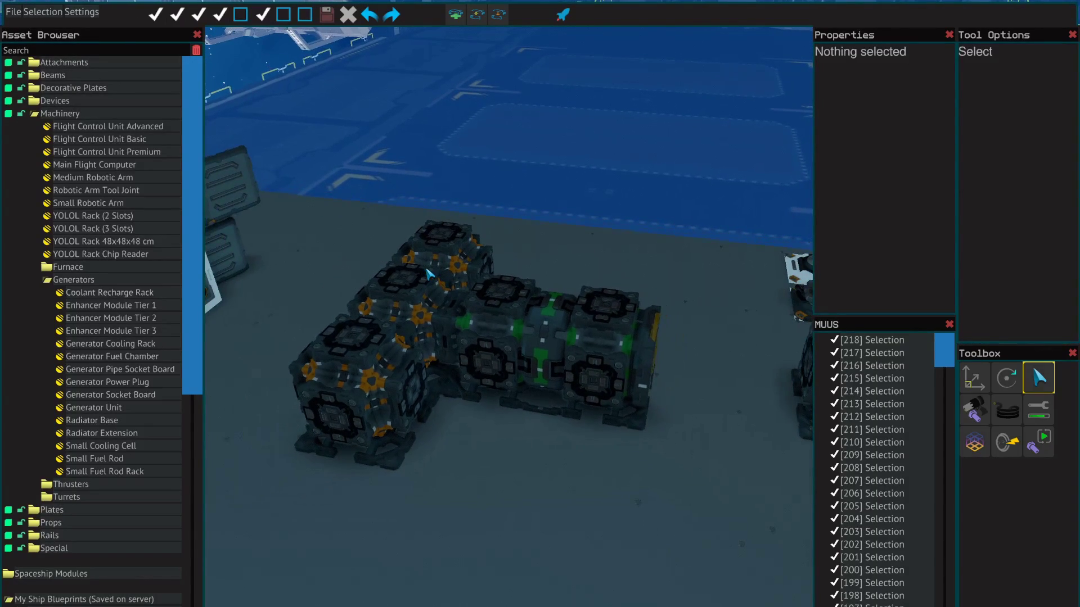
- Delete the front generator unit from the row of three beside the fuel chamber
{"action": "left_click_drag", "start_coordinate": [491, 312], "coordinate": [487, 325]}
{"action": "left_click", "coordinate": [398, 406]}
{"action": "key", "text": "Delete"}
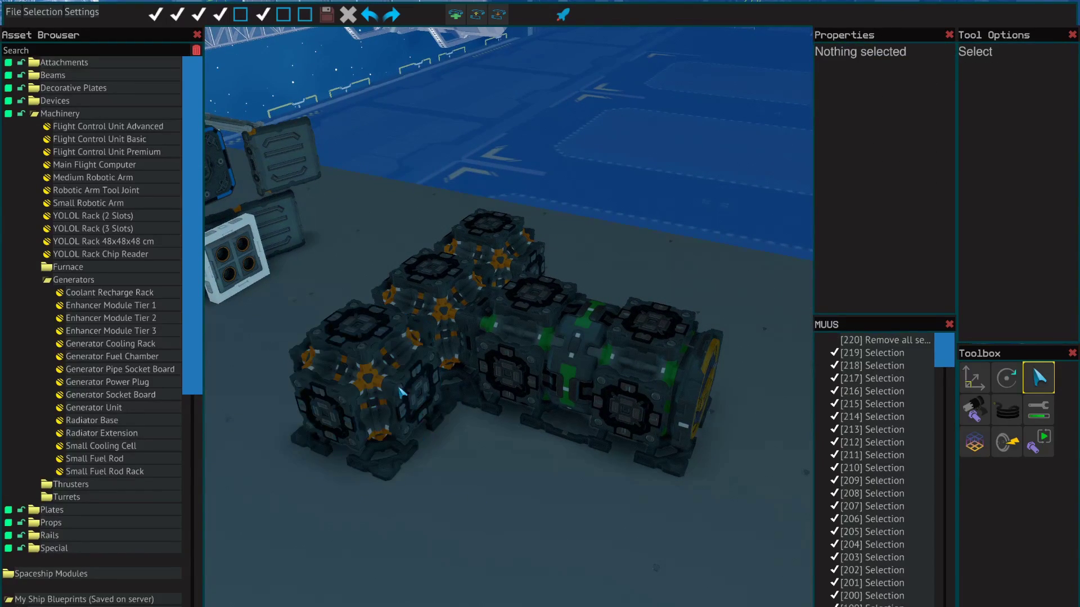
{"action": "left_click_drag", "start_coordinate": [397, 406], "coordinate": [388, 405]}
{"action": "key", "text": "d"}
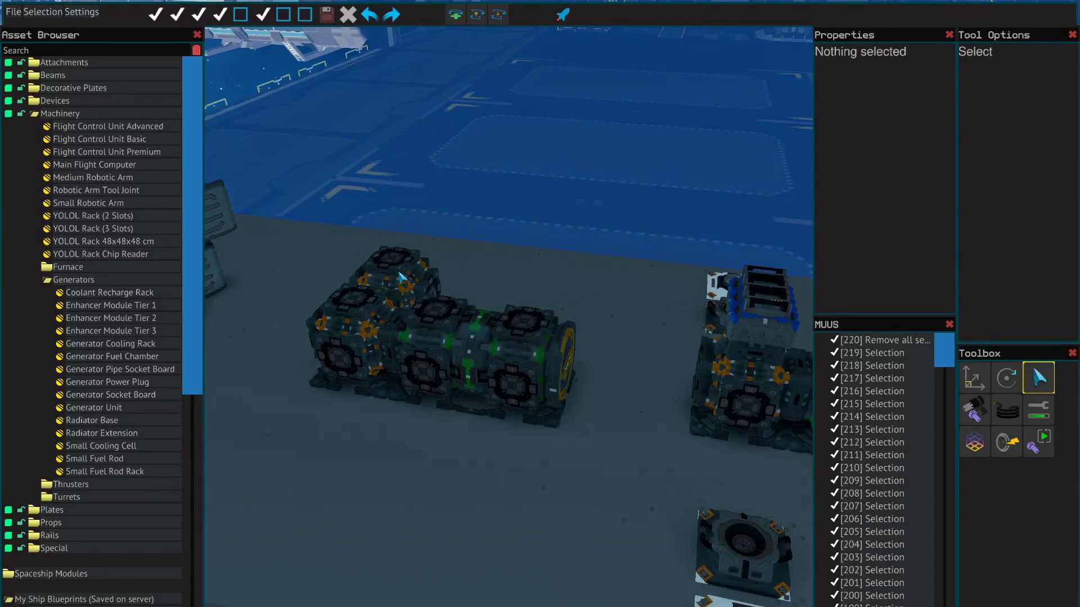
- Compare the two-unit assembly with the neighbouring generator, checking that generator's cooling rack and a small cooling cell
{"action": "left_click", "coordinate": [400, 274]}
{"action": "key", "text": "d"}
{"action": "left_click", "coordinate": [619, 239]}
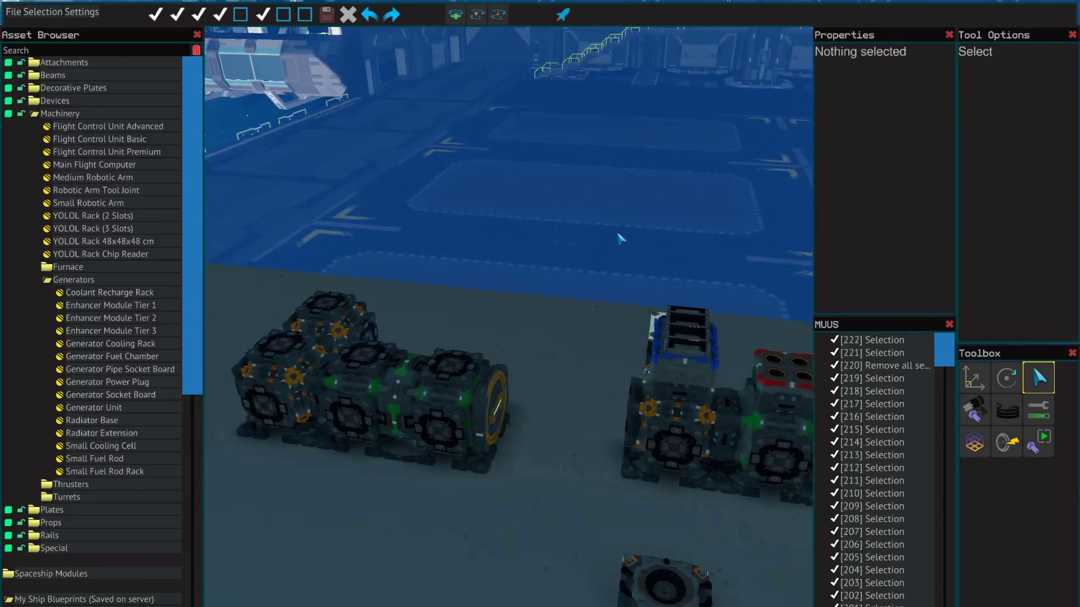
{"action": "key", "text": "a"}
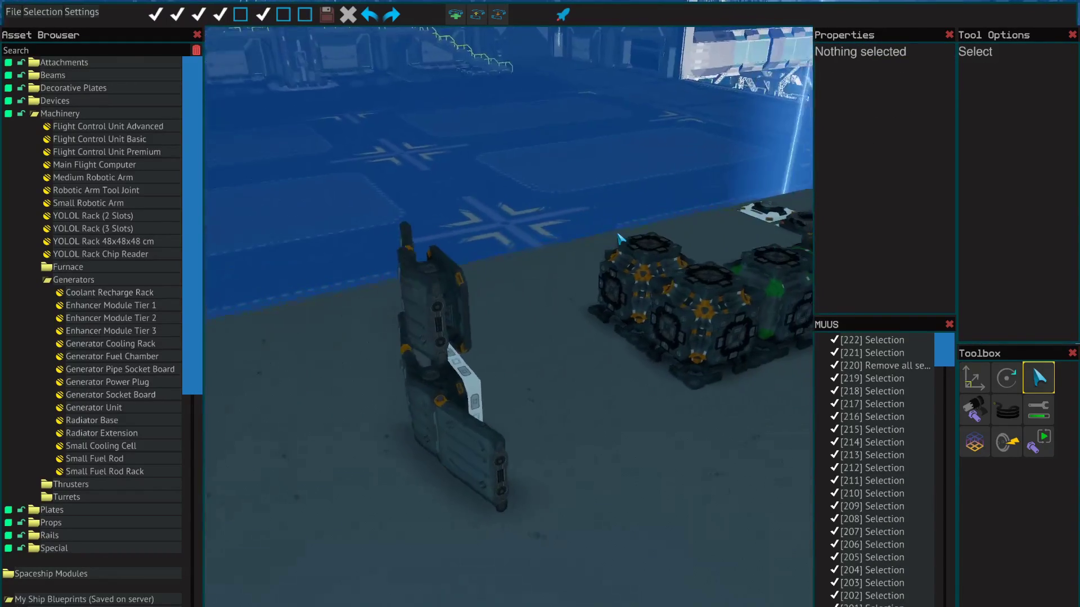
{"action": "left_click", "coordinate": [659, 163]}
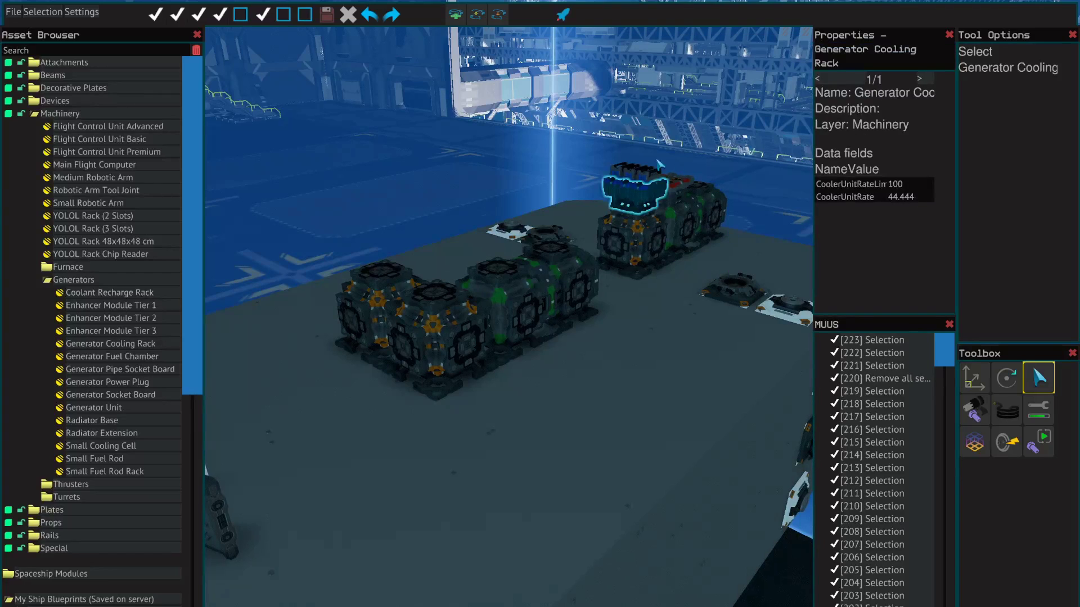
{"action": "key", "text": "d"}
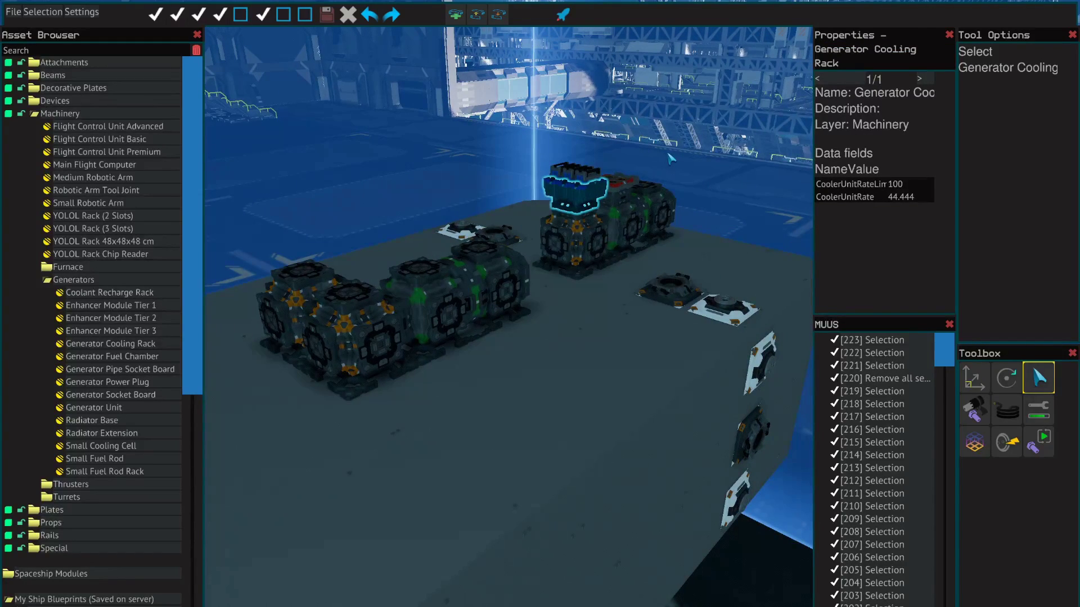
{"action": "left_click", "coordinate": [670, 159]}
{"action": "left_click", "coordinate": [590, 174]}
{"action": "key", "text": "s"}
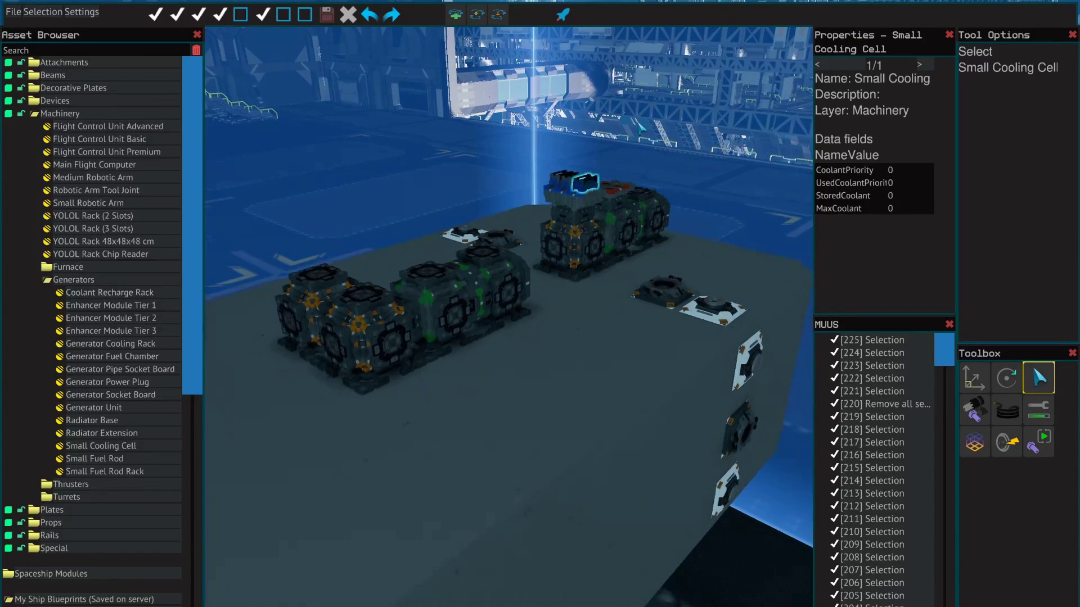
{"action": "left_click", "coordinate": [566, 152]}
{"action": "key", "text": "a"}
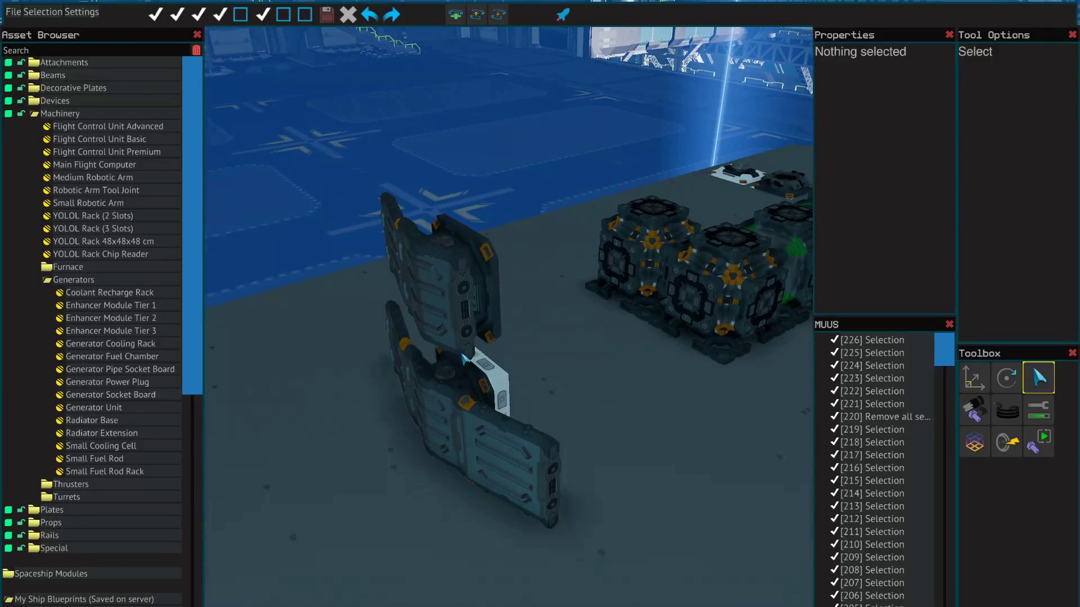
- Examine the two stacked radiator assemblies with their extensions, inspecting the upper Radiator Base
{"action": "key", "text": "s"}
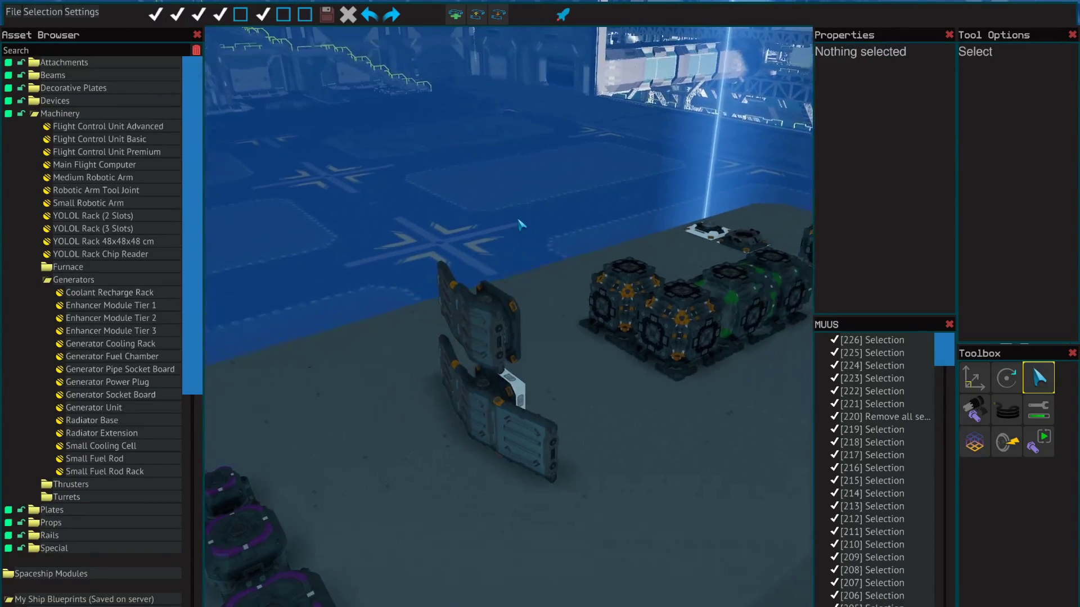
{"action": "key", "text": "w"}
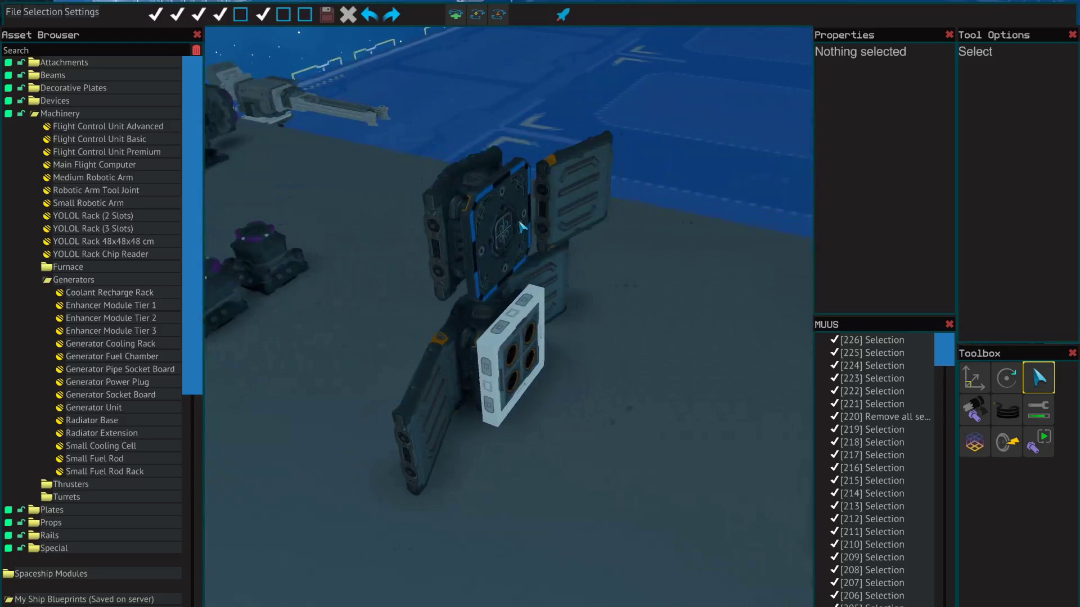
{"action": "left_click", "coordinate": [515, 360]}
{"action": "left_click", "coordinate": [672, 156]}
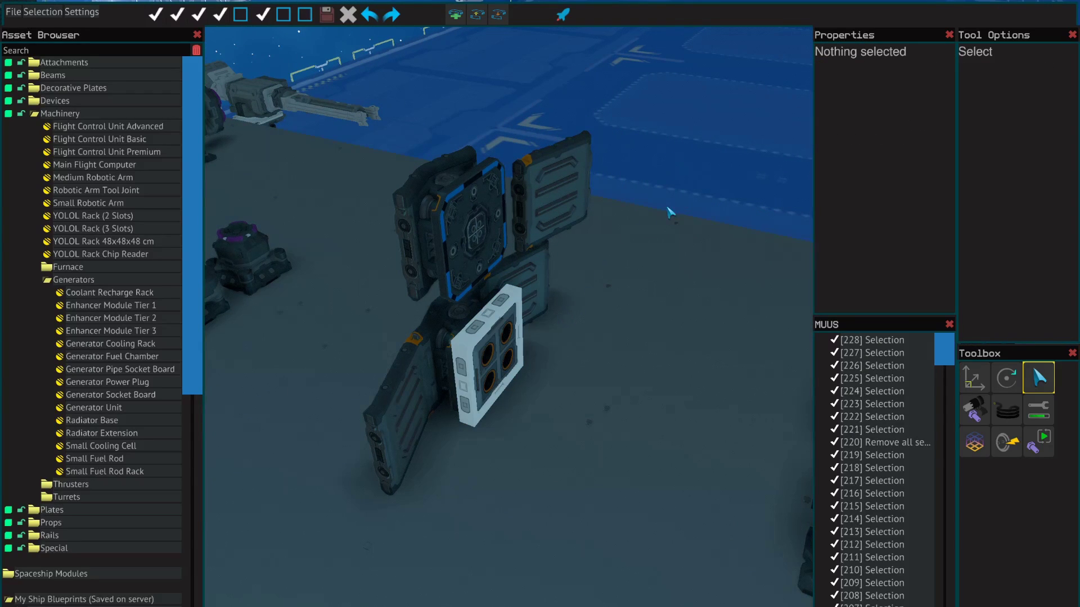
{"action": "left_click", "coordinate": [615, 274]}
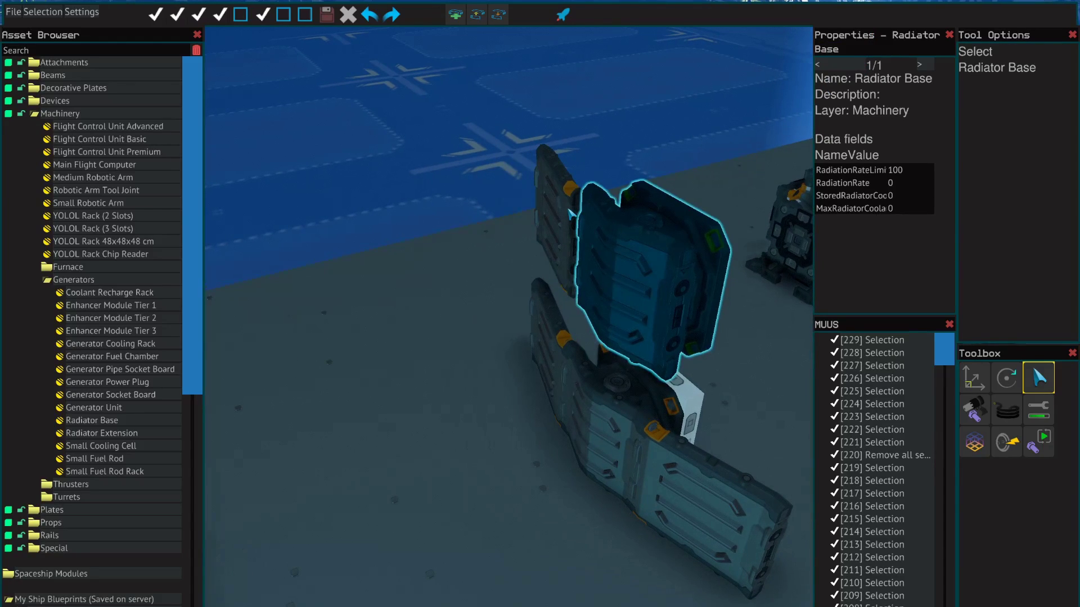
{"action": "left_click", "coordinate": [572, 215]}
{"action": "key", "text": "s"}
{"action": "left_click", "coordinate": [598, 168]}
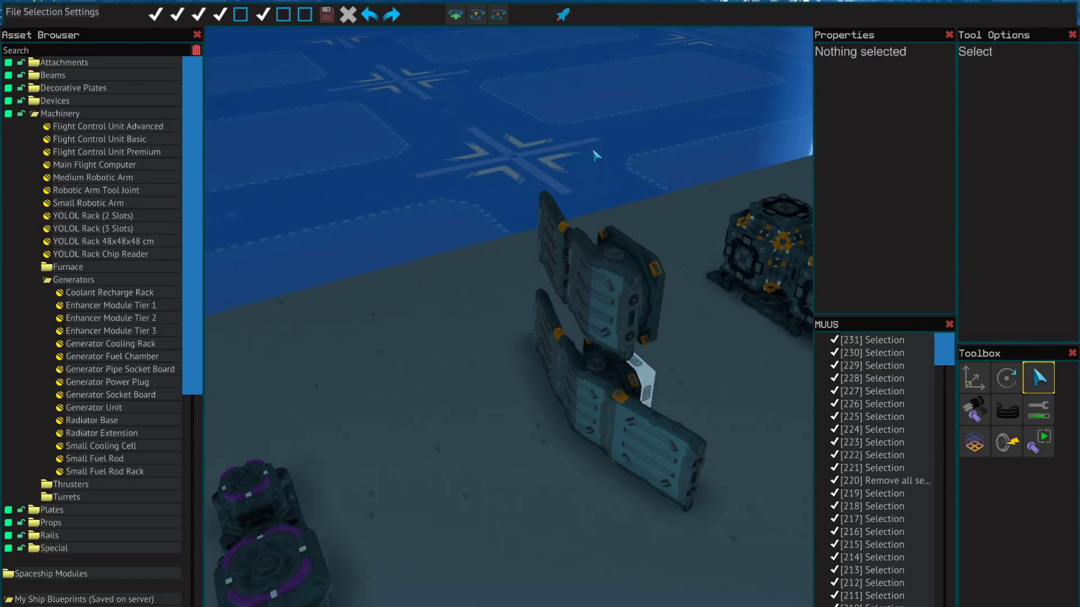
- Examine the white four-socket board attached to the lower radiator from the front and side
{"action": "left_click_drag", "start_coordinate": [626, 383], "coordinate": [523, 362]}
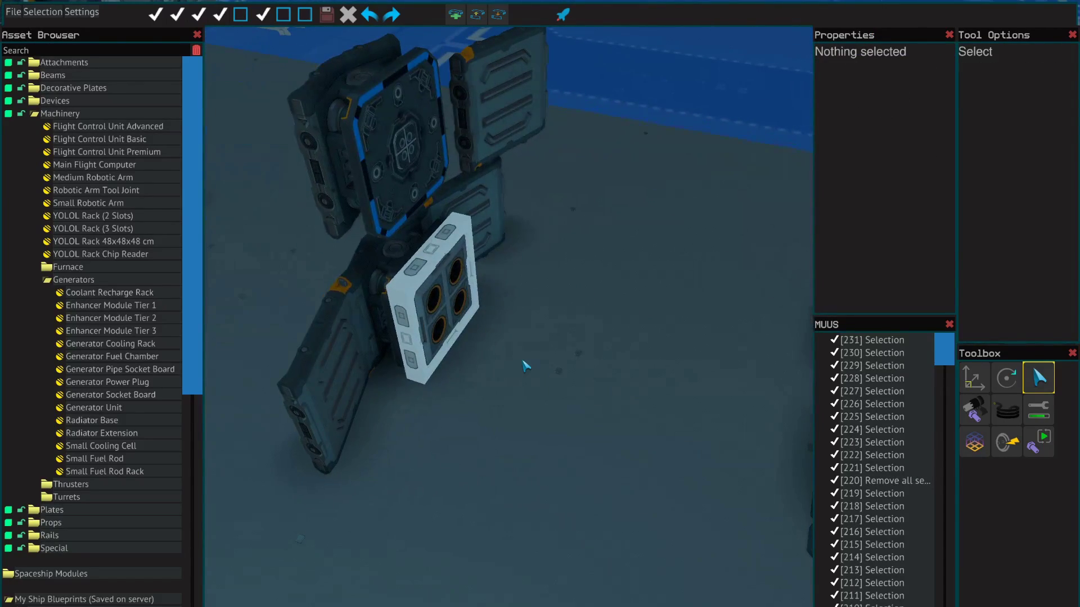
{"action": "left_click_drag", "start_coordinate": [452, 380], "coordinate": [472, 390]}
{"action": "left_click_drag", "start_coordinate": [480, 443], "coordinate": [708, 233]}
{"action": "left_click_drag", "start_coordinate": [703, 355], "coordinate": [697, 361]}
{"action": "key", "text": "a"}
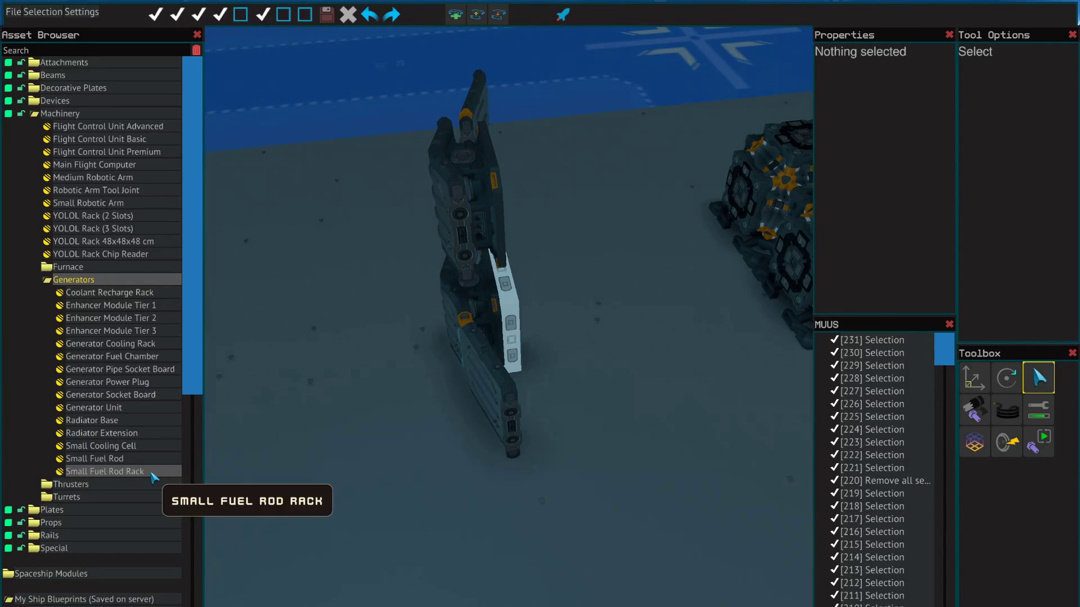
{"action": "left_click", "coordinate": [148, 395]}
{"action": "key", "text": "d"}
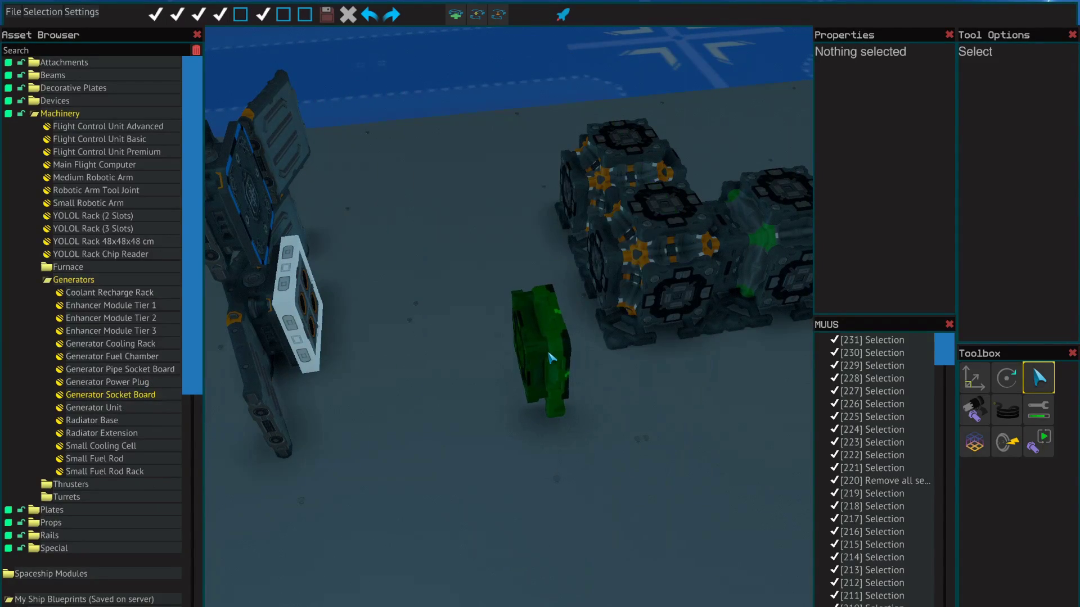
{"action": "key", "text": "Escape"}
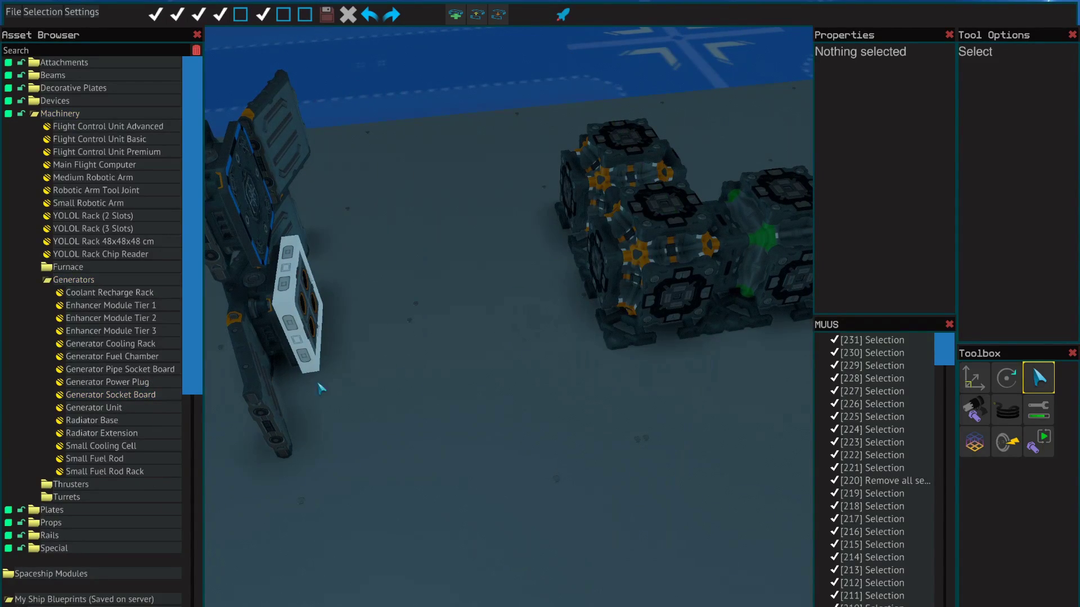
- Place one Generator Pipe Socket Board on the floor beside the radiator's white socket board
{"action": "left_click", "coordinate": [147, 369]}
{"action": "left_click", "coordinate": [372, 360]}
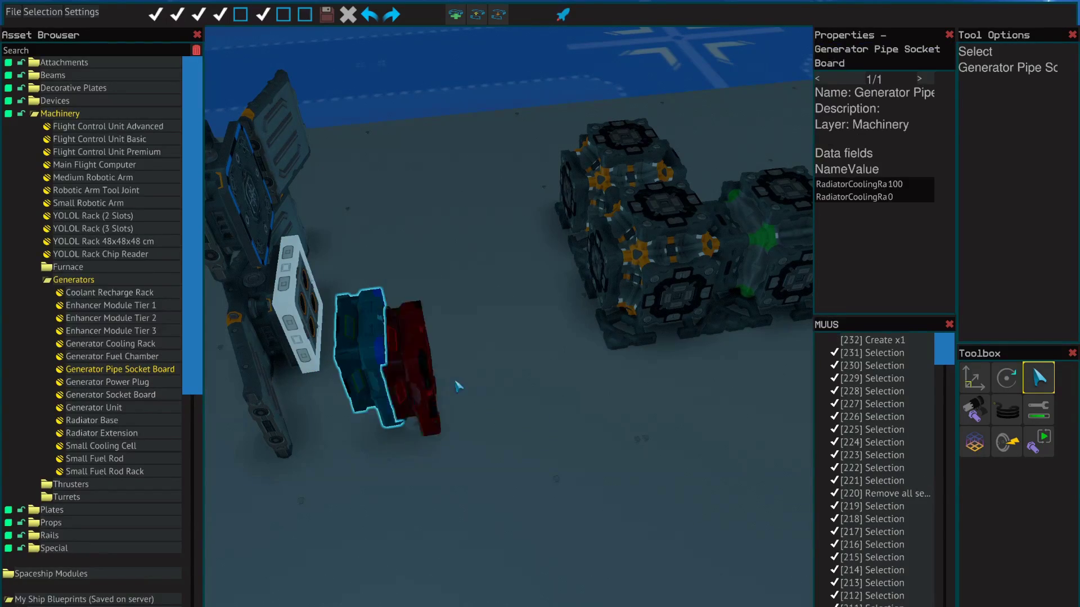
{"action": "key", "text": "Escape"}
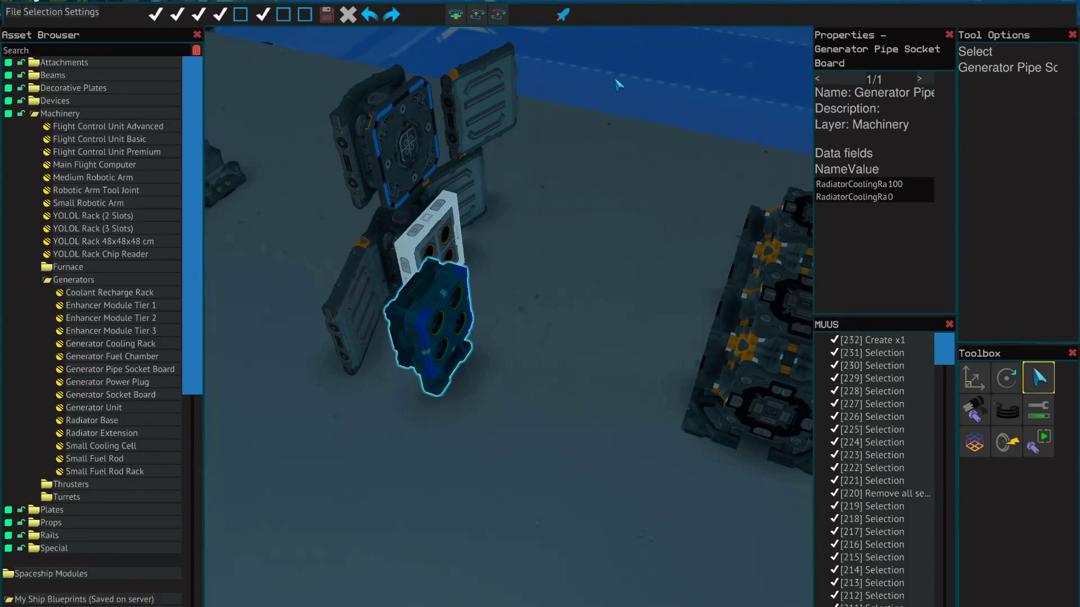
{"action": "left_click", "coordinate": [617, 83]}
- Rotate the new pipe socket board -90 degrees about X and move it on top of the two-unit generator assembly
{"action": "left_click", "coordinate": [424, 355]}
{"action": "key", "text": "e"}
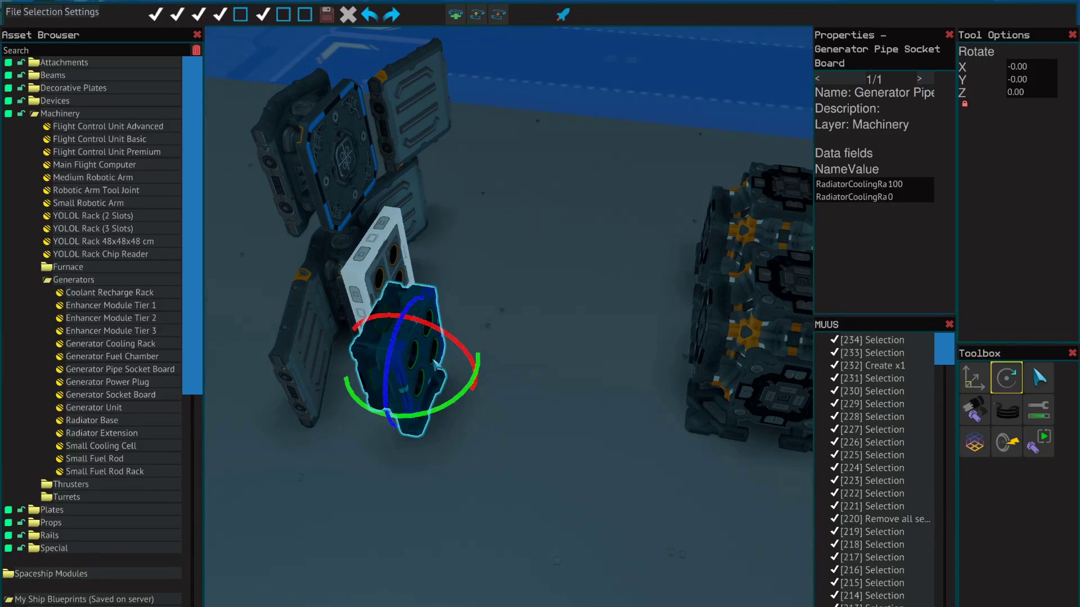
{"action": "left_click_drag", "start_coordinate": [379, 301], "coordinate": [348, 335]}
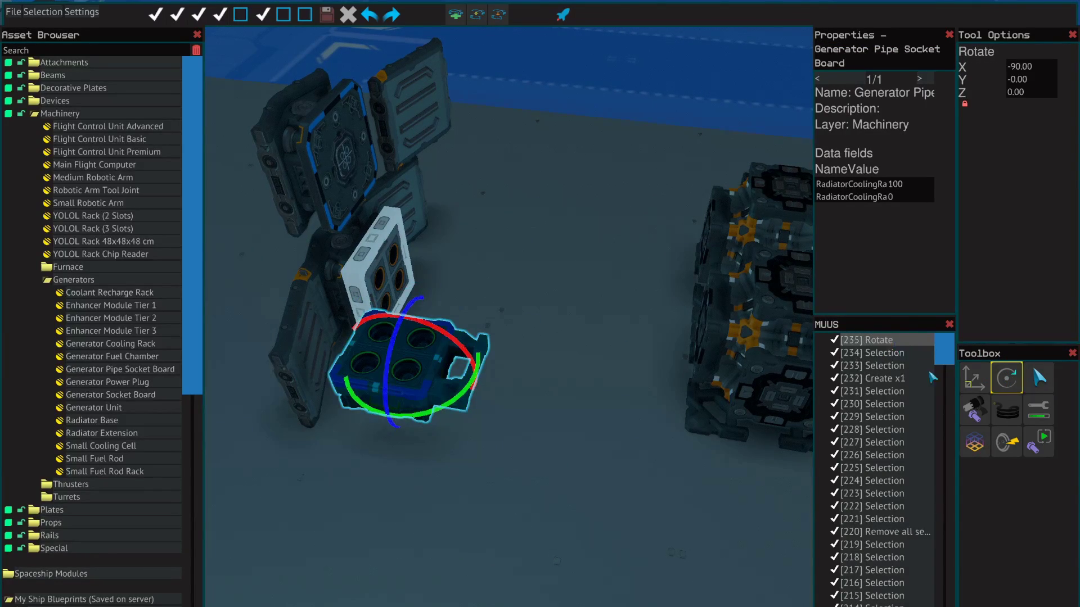
{"action": "left_click", "coordinate": [970, 380]}
{"action": "left_click_drag", "start_coordinate": [417, 371], "coordinate": [612, 262]}
- Route a pipe from the generator's pipe socket board down and across the floor to the radiator's white socket board
{"action": "left_click", "coordinate": [1001, 405]}
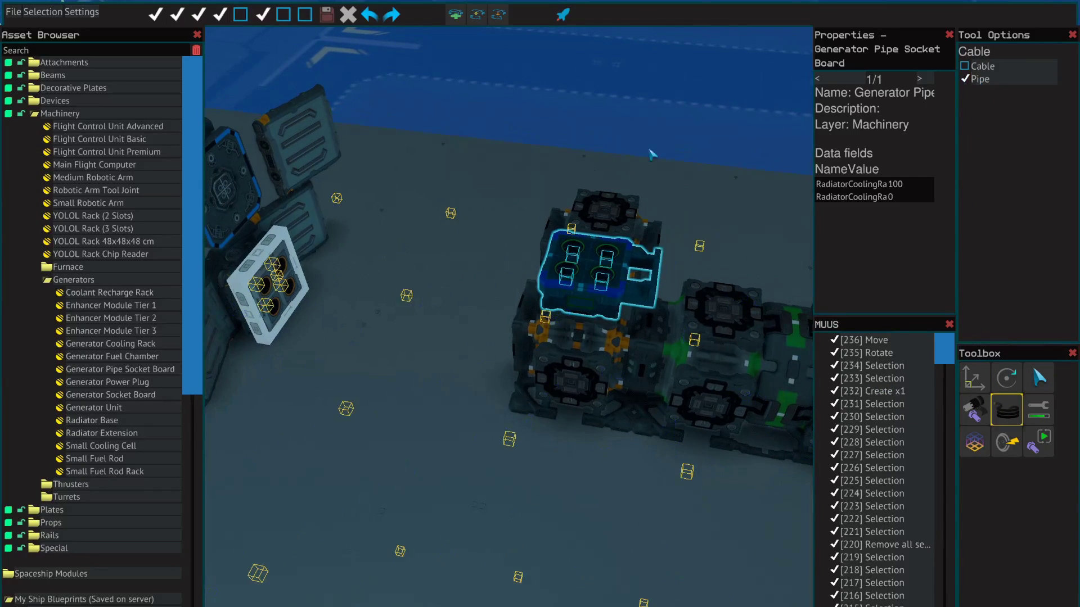
{"action": "left_click", "coordinate": [572, 341]}
{"action": "key", "text": "a"}
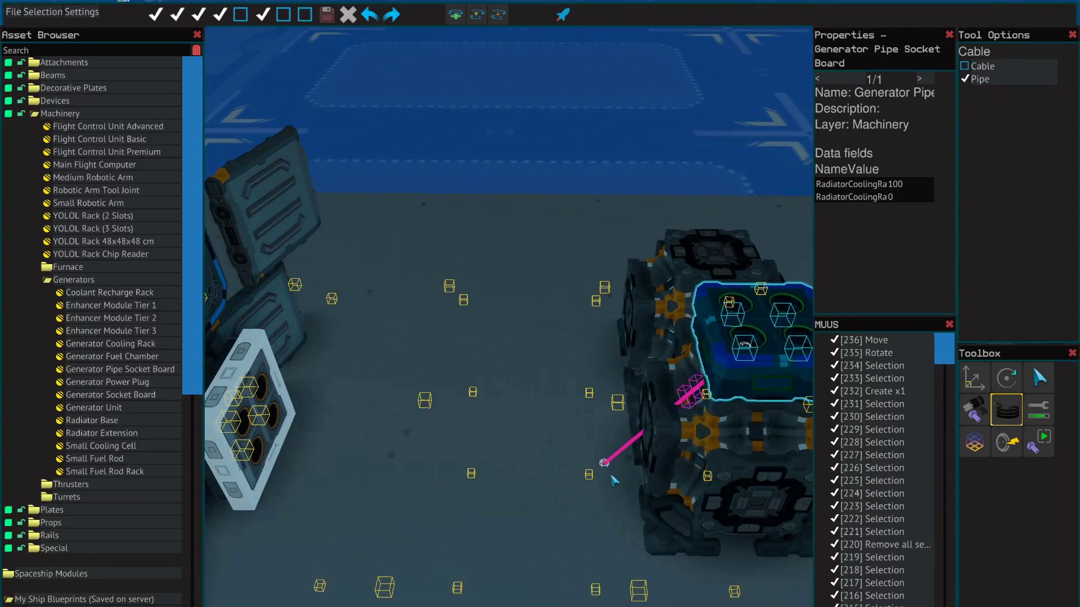
{"action": "left_click", "coordinate": [657, 509]}
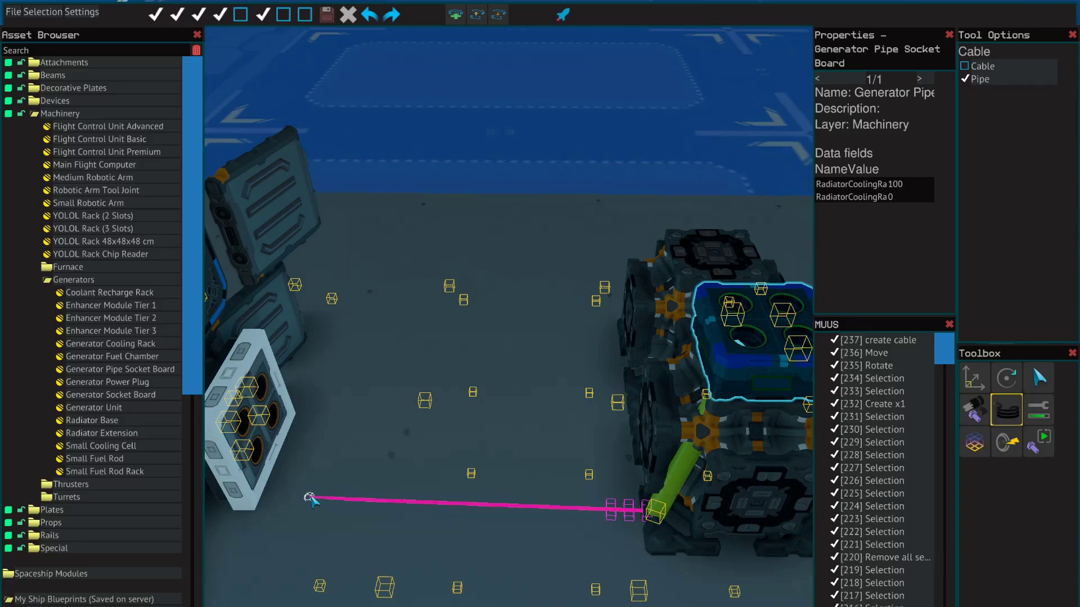
{"action": "left_click", "coordinate": [594, 519]}
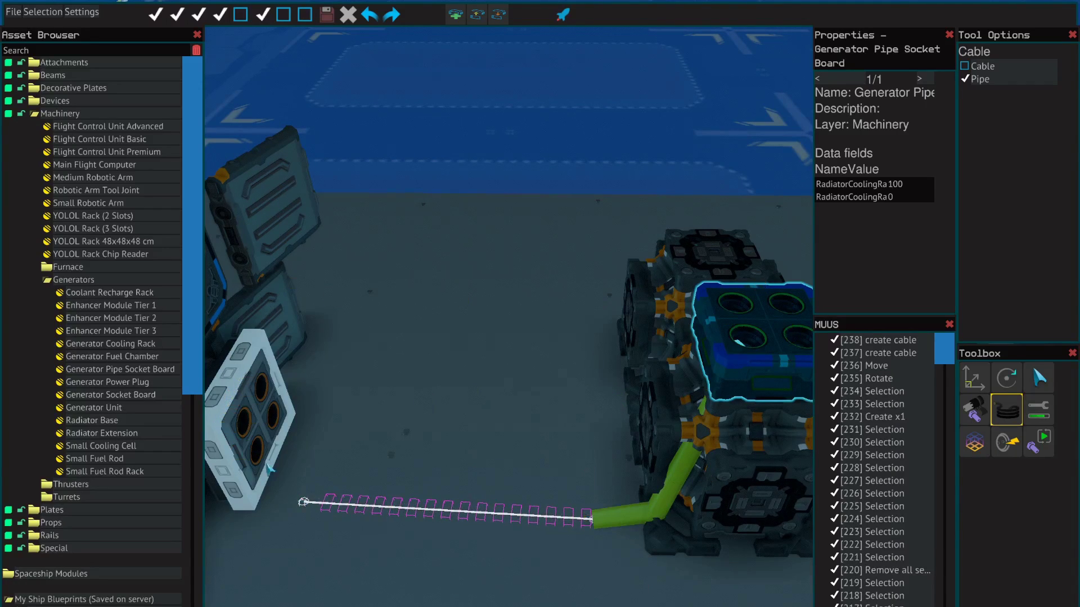
{"action": "left_click", "coordinate": [302, 501]}
{"action": "left_click", "coordinate": [268, 483]}
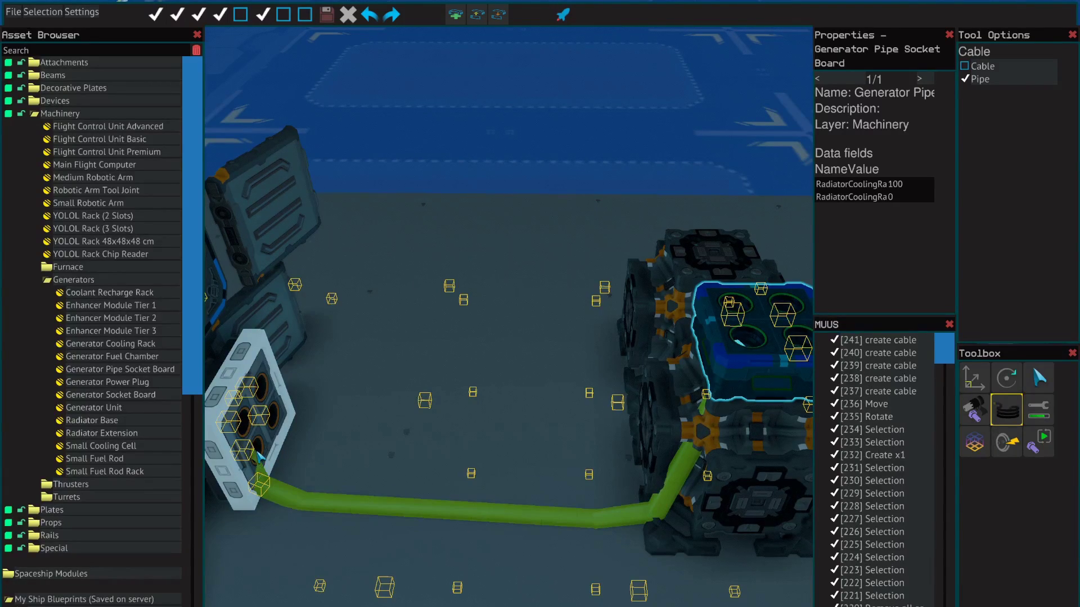
{"action": "left_click", "coordinate": [1039, 379]}
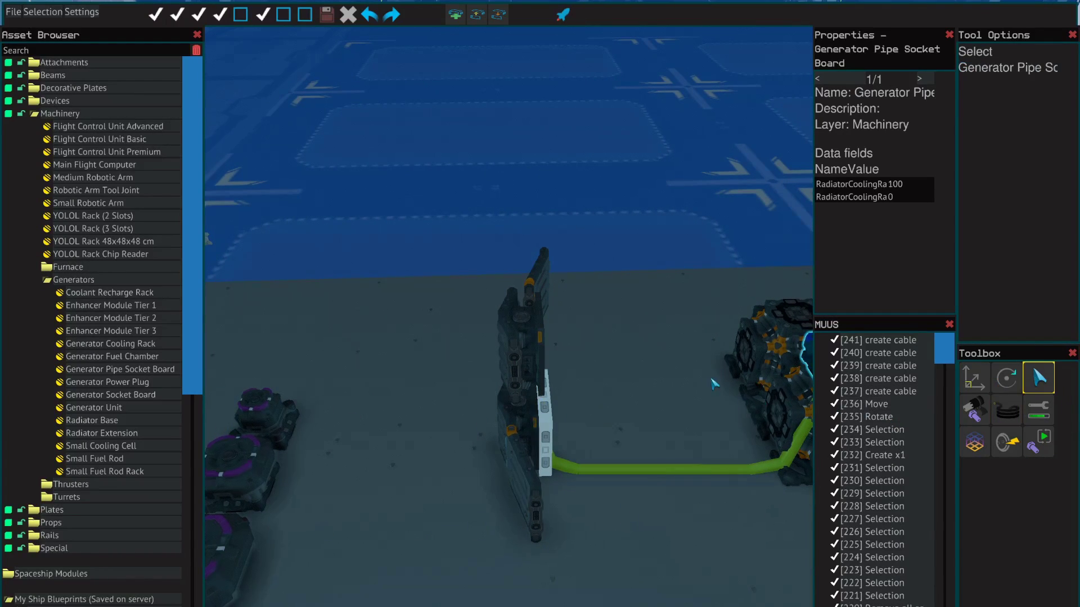
- Deselect the pipe socket board and view the pipe run between the radiator and the generator
{"action": "left_click_drag", "start_coordinate": [711, 380], "coordinate": [482, 435]}
{"action": "key", "text": "s"}
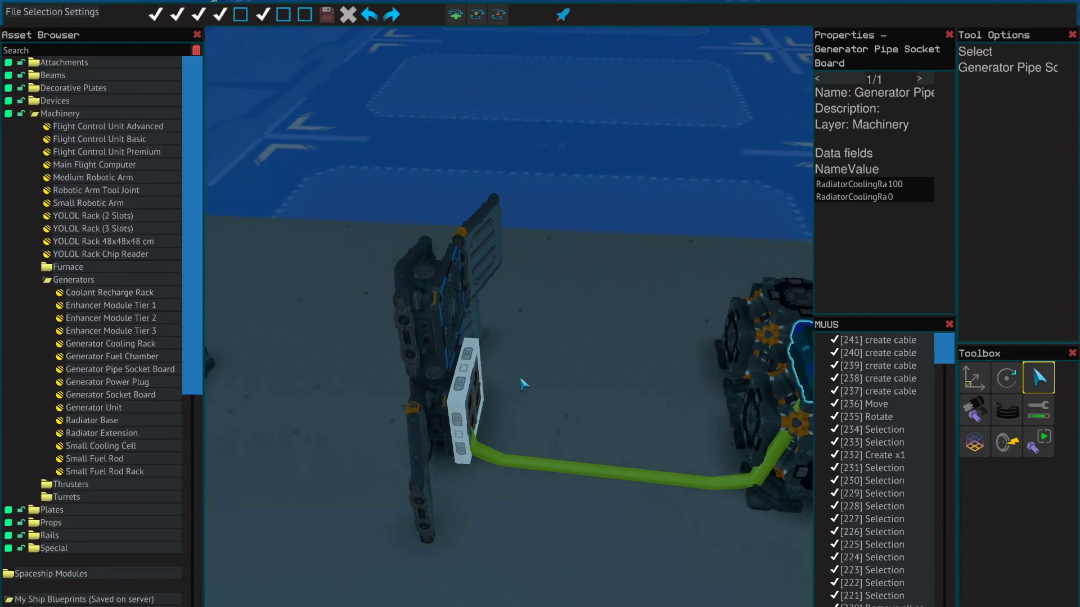
{"action": "key", "text": "d"}
{"action": "left_click", "coordinate": [528, 196]}
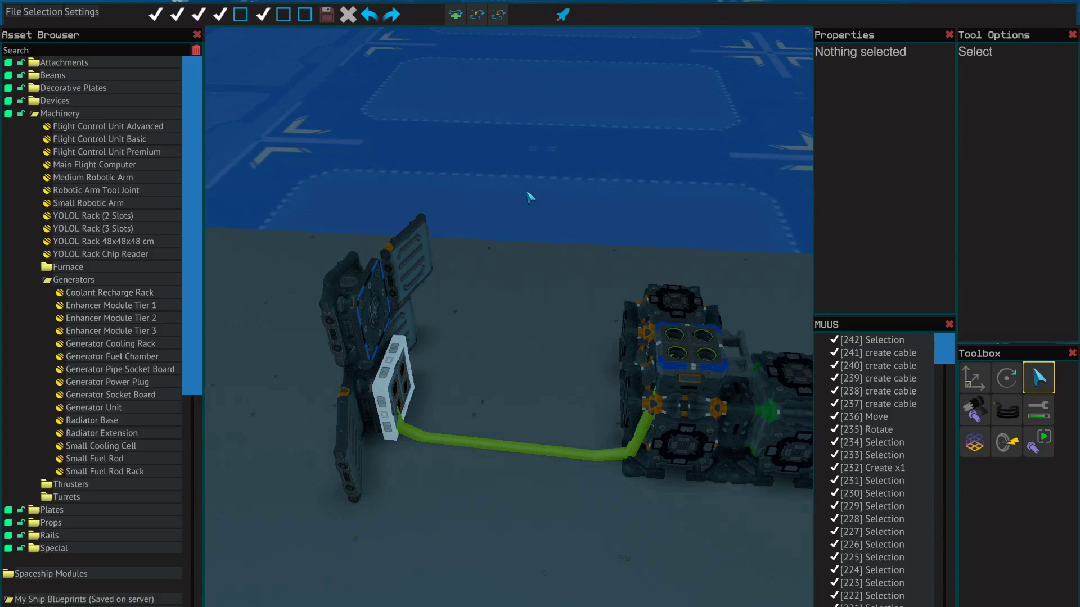
- Examine the three loose enhancer modules in a row, selecting each from the smallest, Tier 1, to the largest
{"action": "key", "text": "a"}
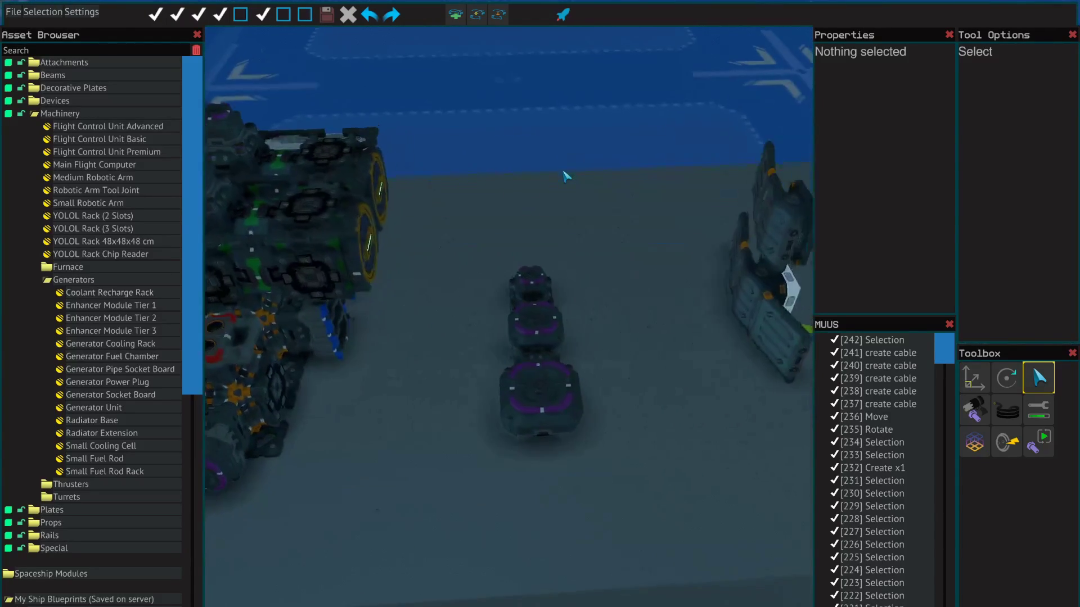
{"action": "key", "text": "w"}
{"action": "key", "text": "a"}
{"action": "key", "text": "w"}
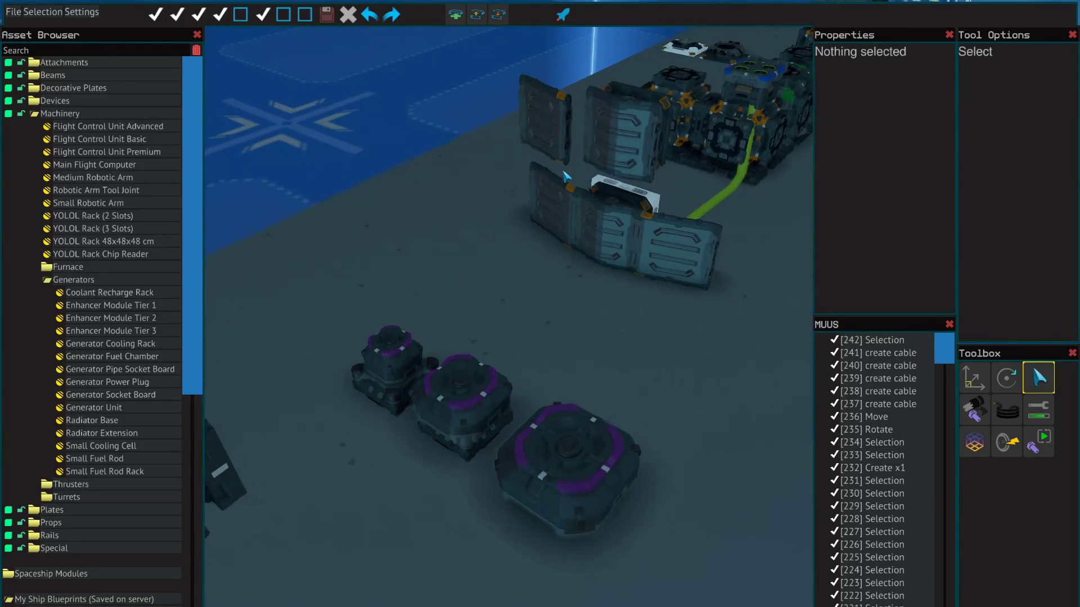
{"action": "left_click", "coordinate": [406, 334]}
{"action": "left_click", "coordinate": [475, 382]}
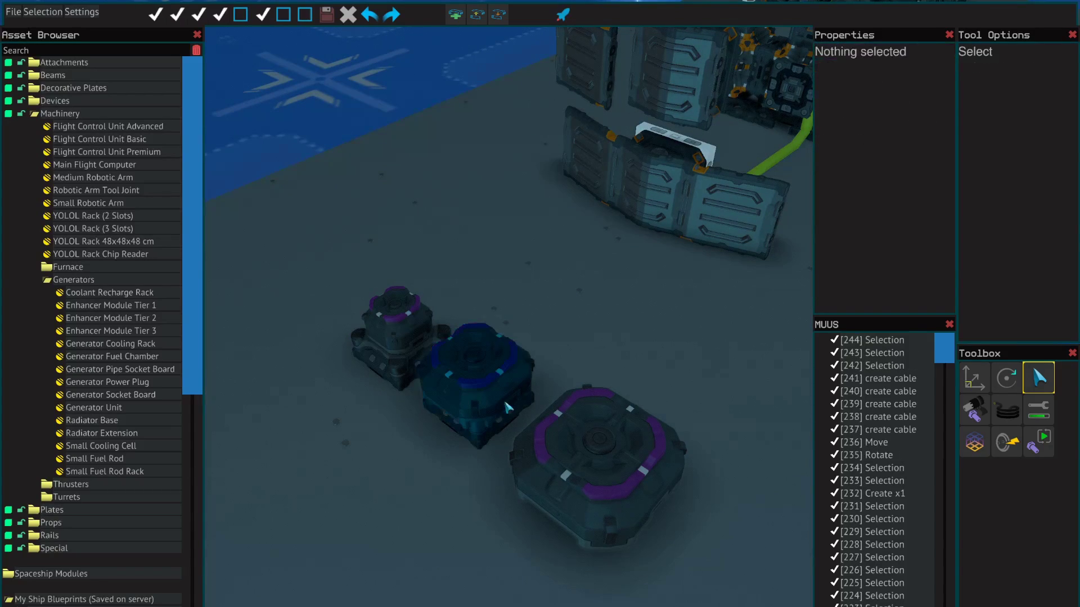
{"action": "left_click", "coordinate": [577, 463]}
{"action": "left_click", "coordinate": [413, 349]}
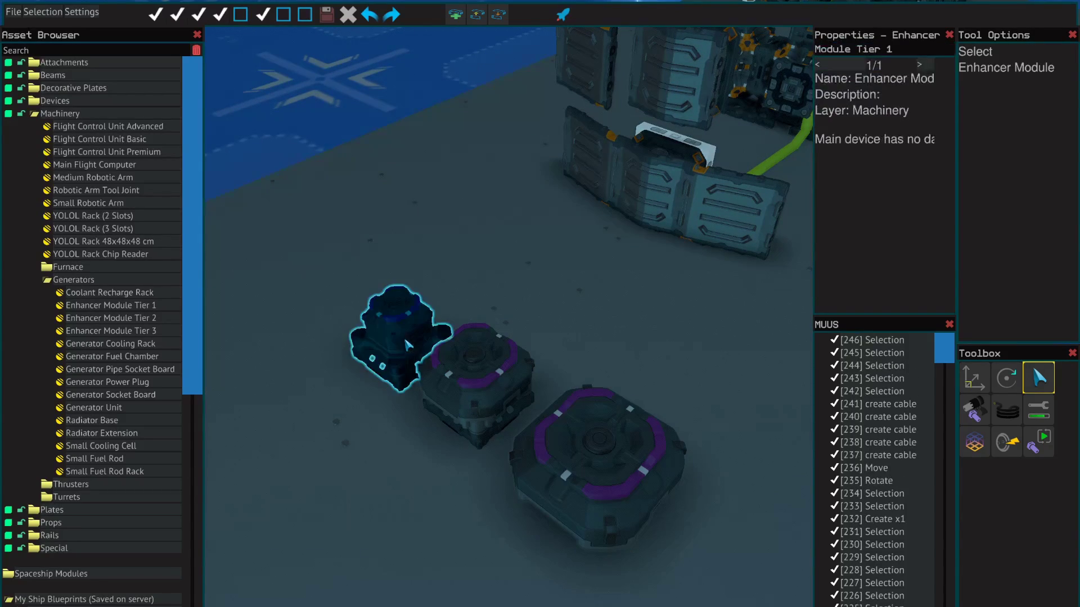
{"action": "left_click", "coordinate": [457, 382]}
{"action": "left_click", "coordinate": [571, 438]}
{"action": "left_click", "coordinate": [348, 108]}
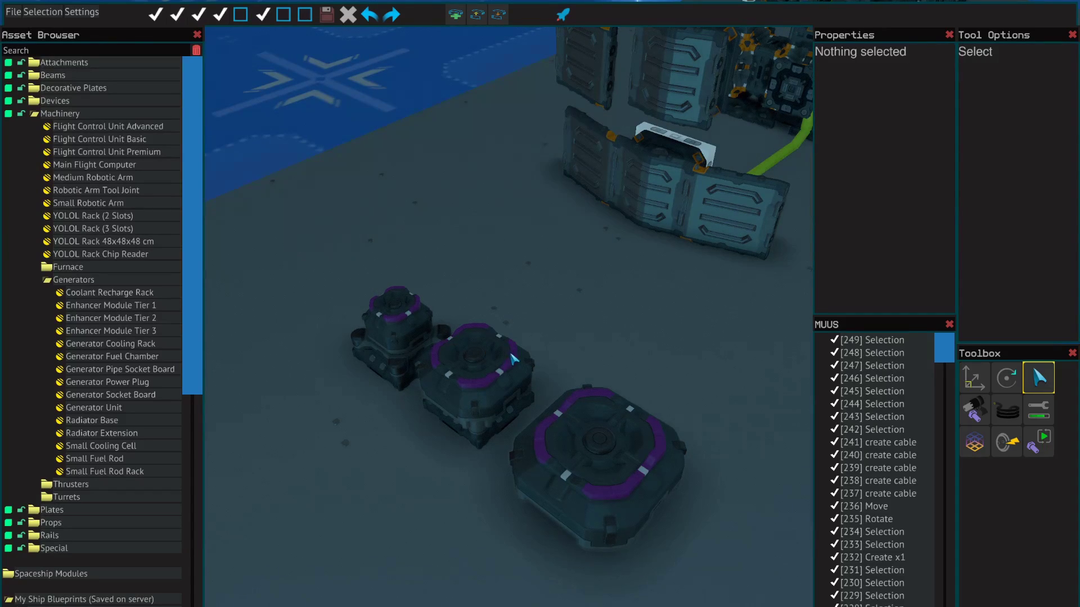
- Examine the Enhancer Module Tier 2 mounted on the end of the generator and the generator units next to it
{"action": "key", "text": "s"}
{"action": "key", "text": "d"}
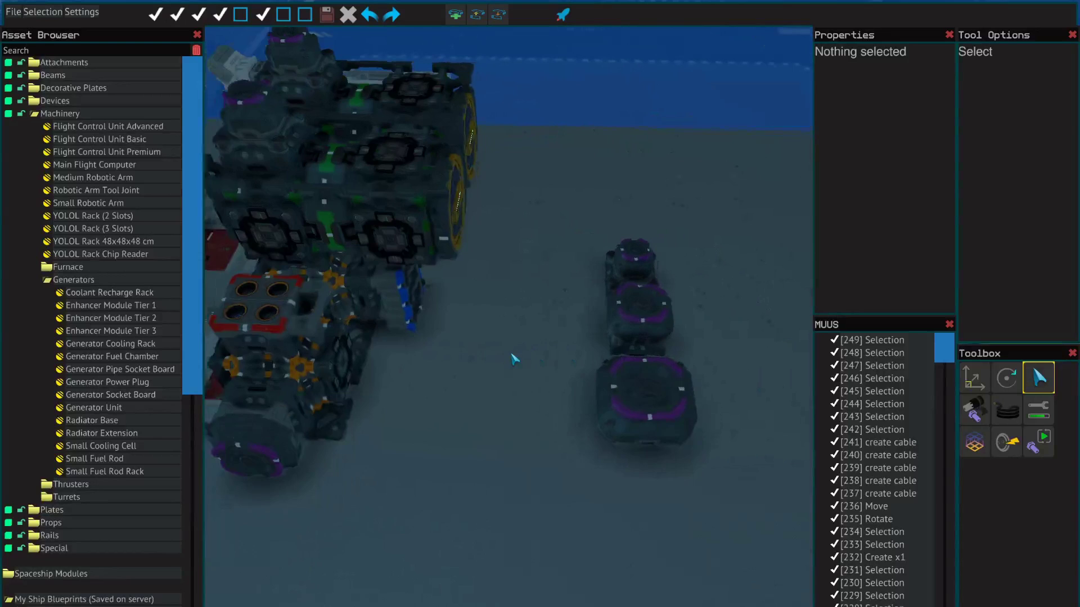
{"action": "key", "text": "a"}
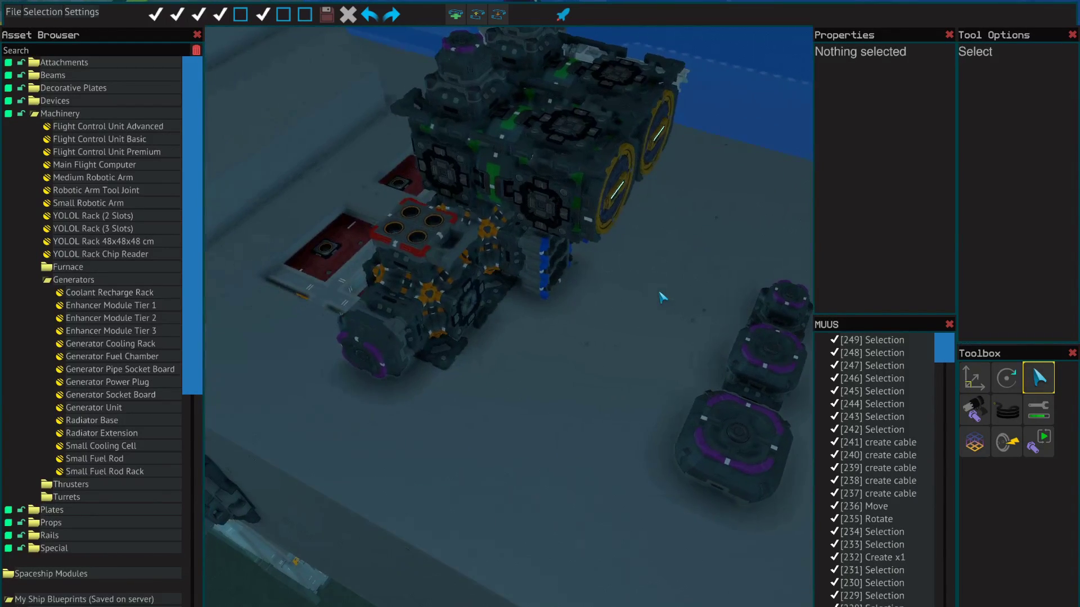
{"action": "key", "text": "w"}
{"action": "left_click", "coordinate": [328, 427]}
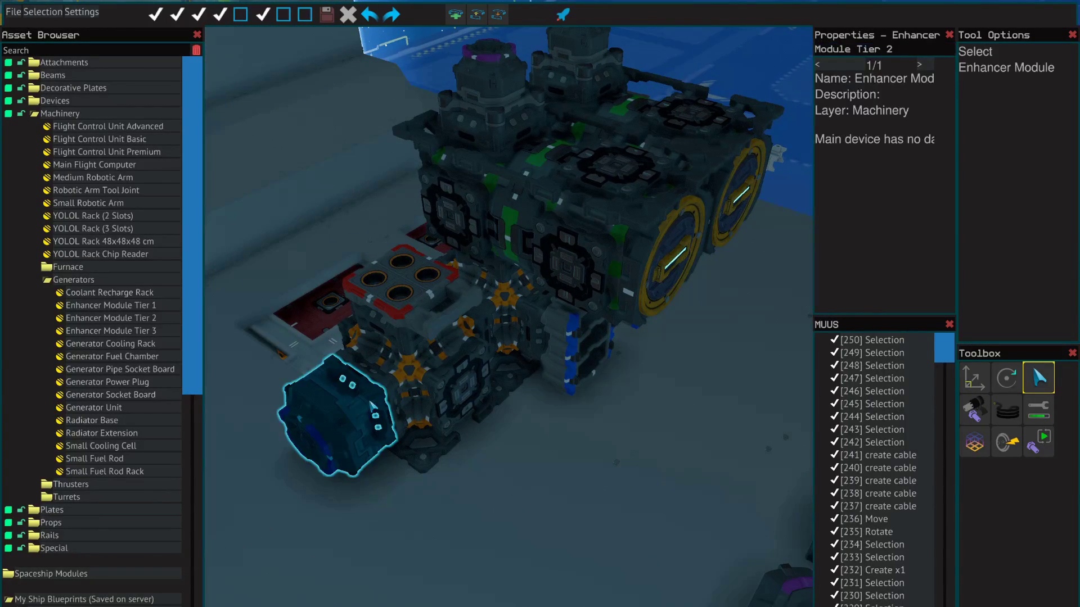
{"action": "key", "text": "w"}
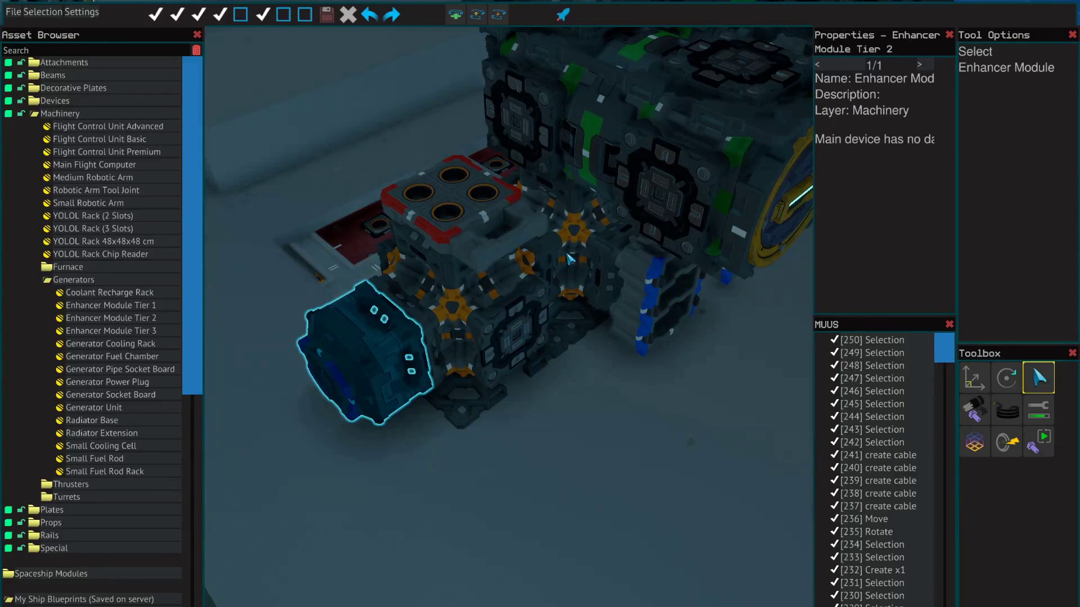
{"action": "left_click", "coordinate": [569, 259]}
{"action": "left_click", "coordinate": [527, 318]}
{"action": "left_click", "coordinate": [572, 263]}
{"action": "left_click", "coordinate": [545, 288]}
{"action": "left_click", "coordinate": [574, 264]}
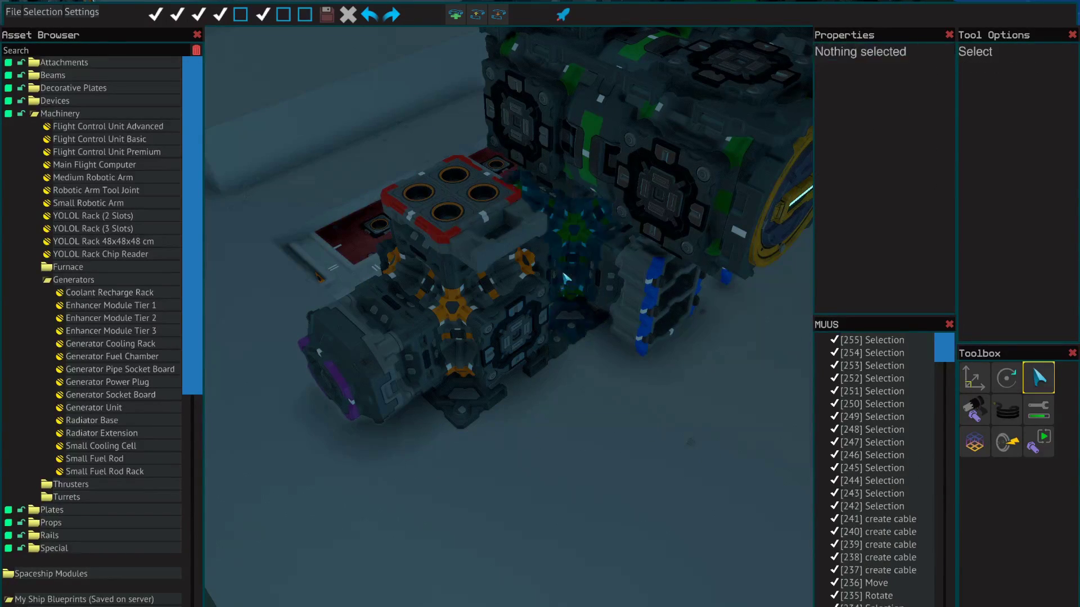
- Compare the loose enhancer modules with those mounted on the complete generator assembly
{"action": "key", "text": "s"}
{"action": "left_click", "coordinate": [757, 87]}
{"action": "key", "text": "d"}
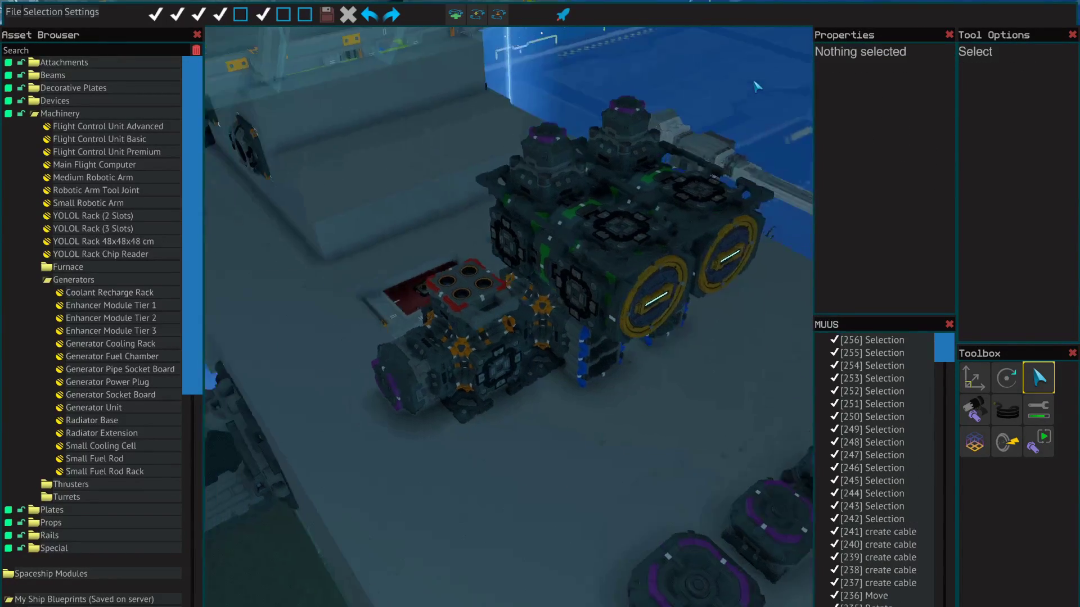
{"action": "key", "text": "a"}
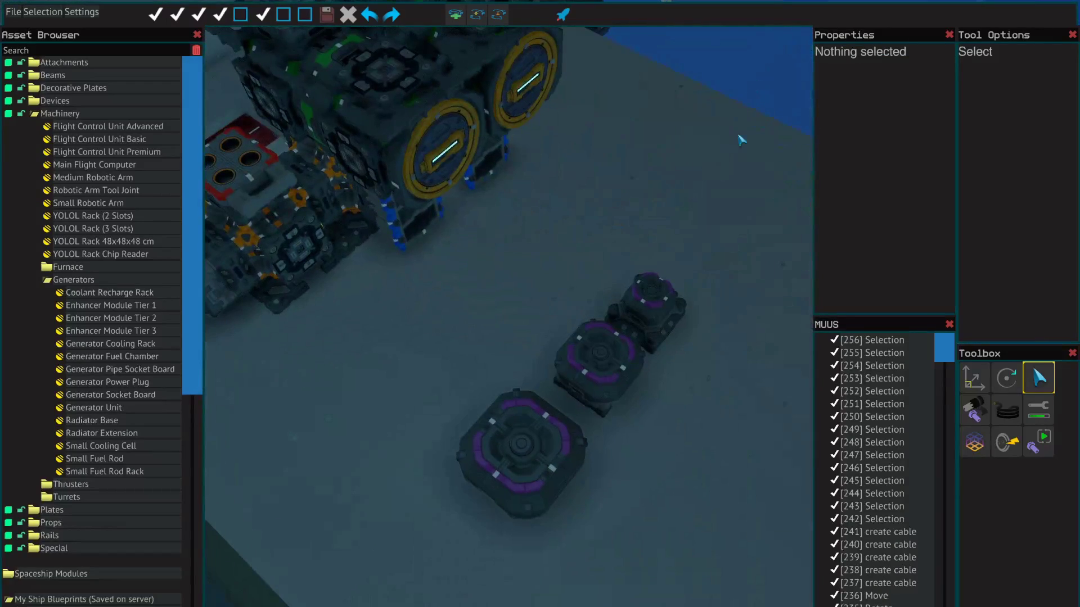
{"action": "key", "text": "a"}
{"action": "key", "text": "w"}
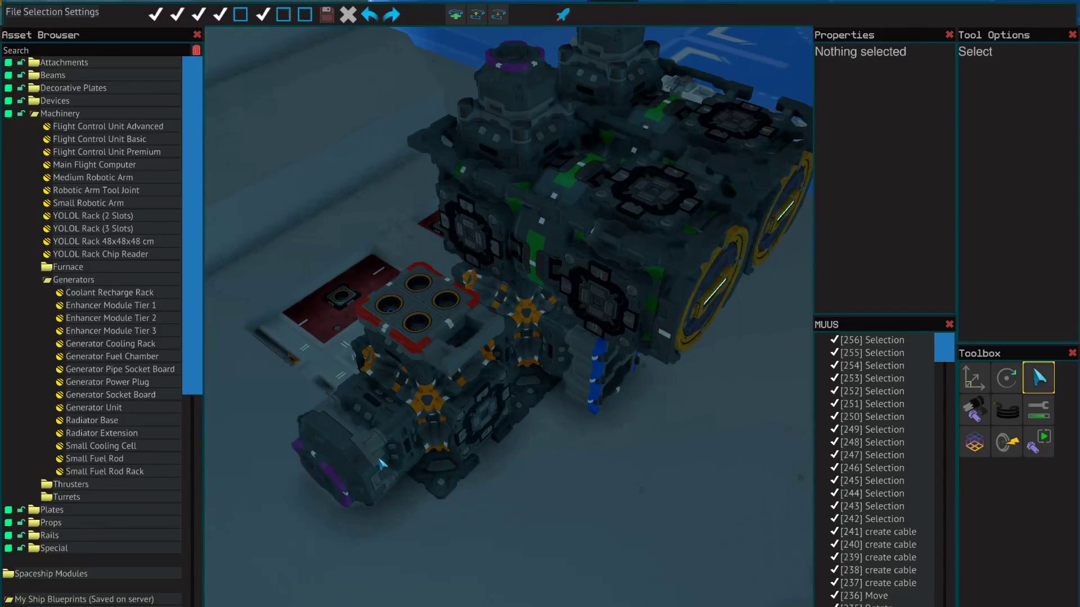
{"action": "key", "text": "d"}
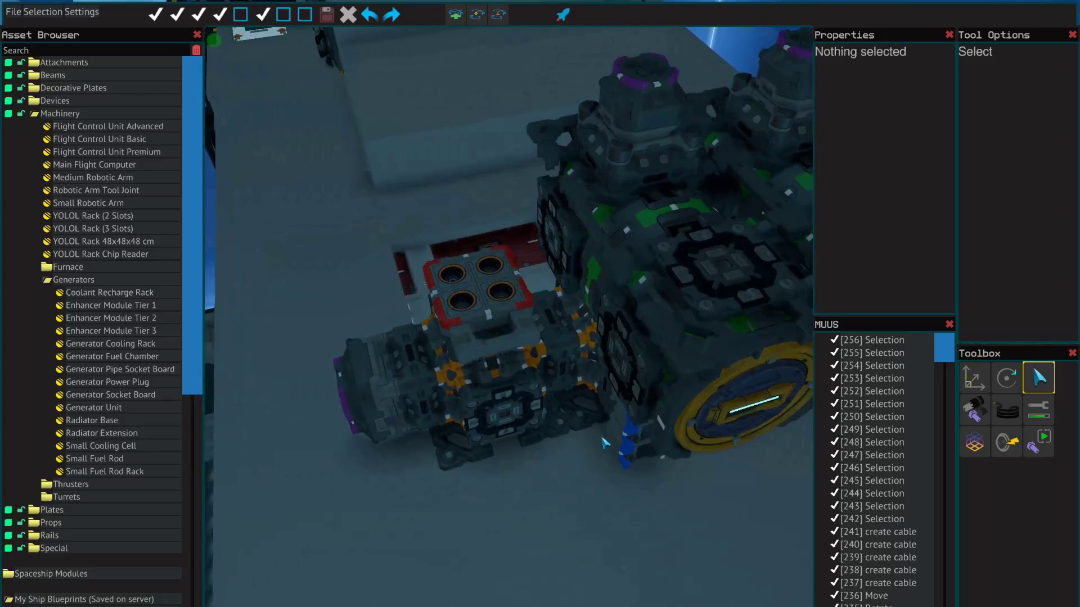
- Examine the two Tier 1 enhancer modules on top of the generator assembly and the fuel chambers beneath them, selecting each
{"action": "key", "text": "a"}
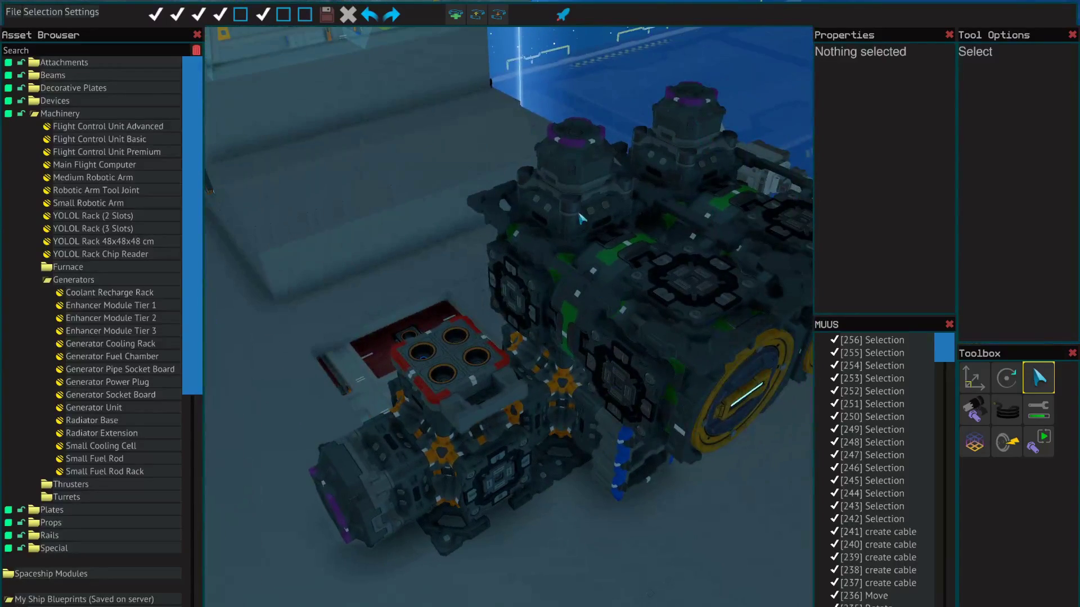
{"action": "left_click", "coordinate": [603, 176]}
{"action": "left_click", "coordinate": [704, 133]}
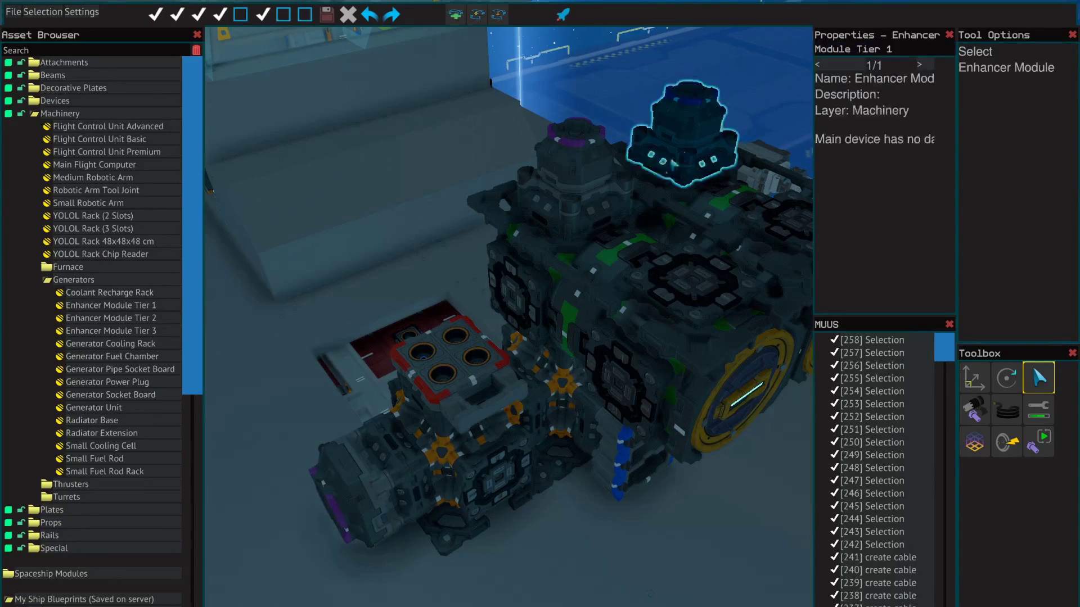
{"action": "left_click", "coordinate": [593, 183]}
{"action": "left_click", "coordinate": [591, 295]}
{"action": "left_click", "coordinate": [747, 218]}
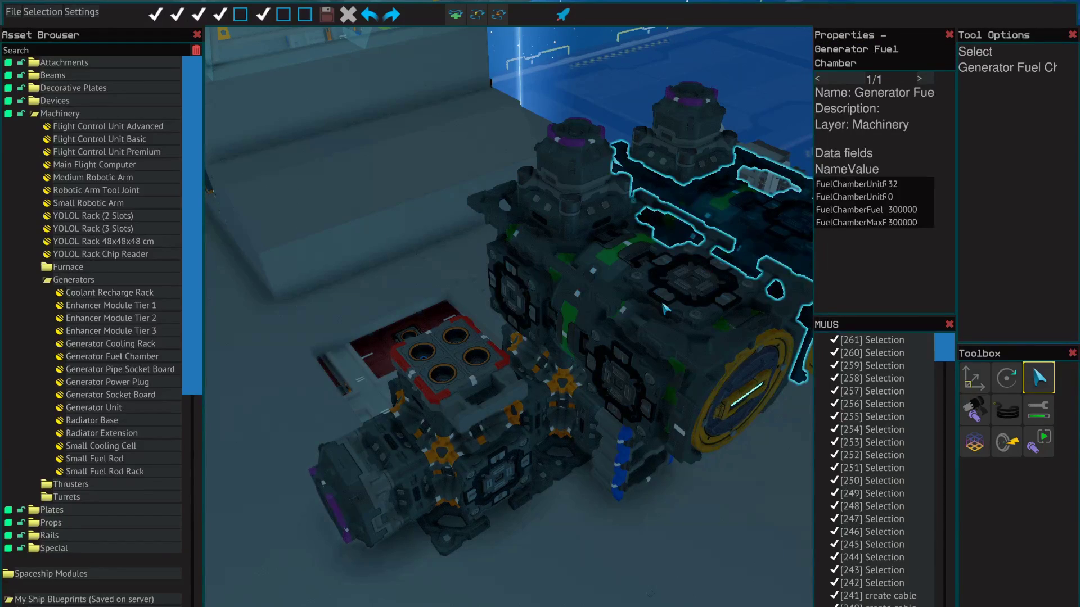
{"action": "left_click", "coordinate": [665, 304]}
{"action": "left_click", "coordinate": [745, 211]}
{"action": "left_click", "coordinate": [762, 91]}
- View the paired fuel chambers from both sides and inspect the properties of the one nearest the red fuel rod rack
{"action": "key", "text": "d"}
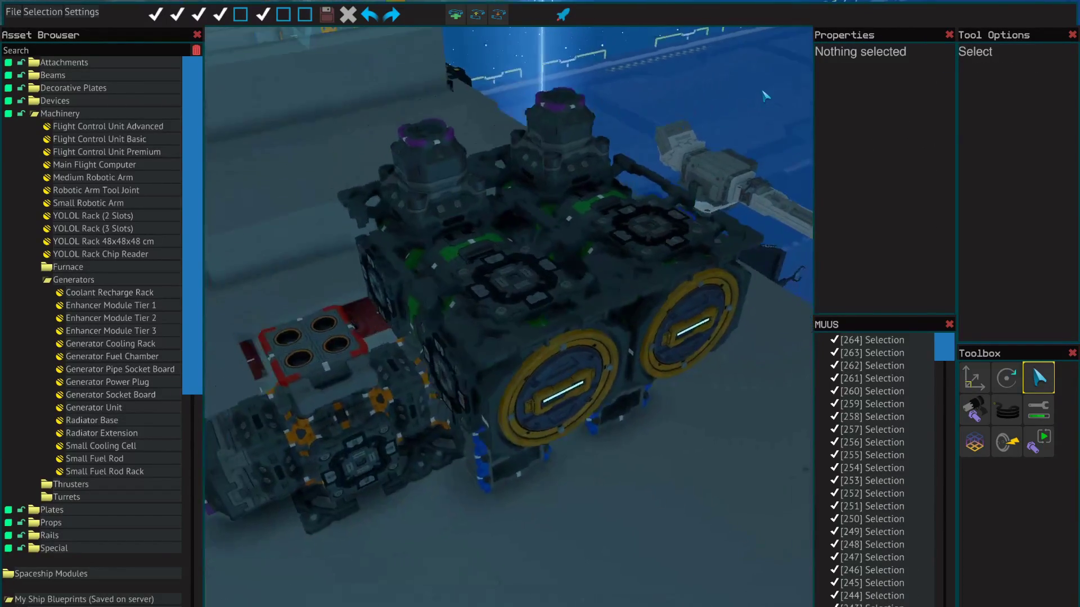
{"action": "key", "text": "s"}
{"action": "key", "text": "a"}
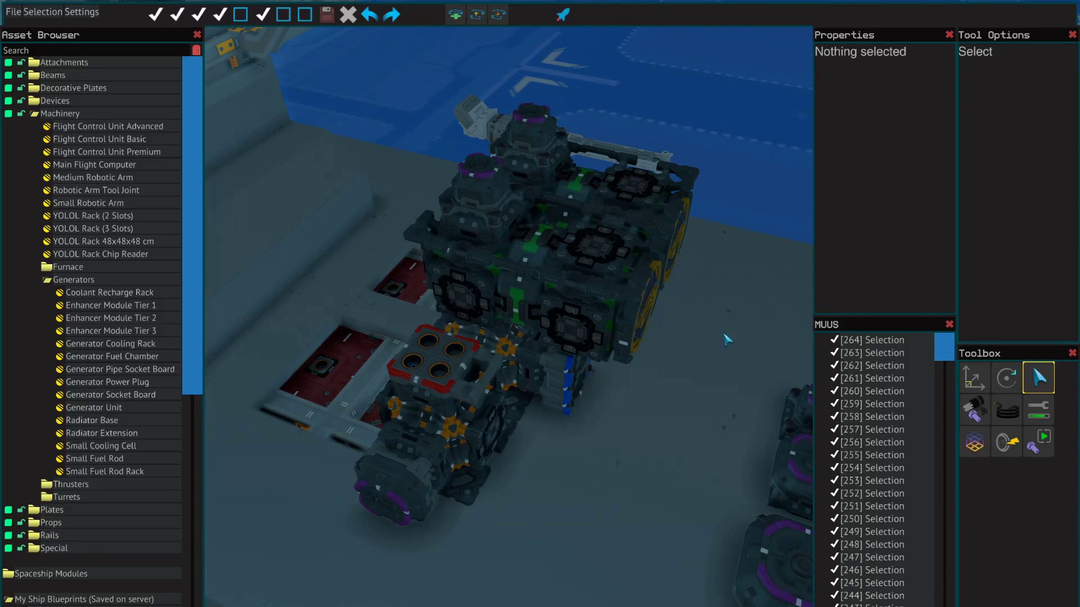
{"action": "left_click", "coordinate": [596, 276]}
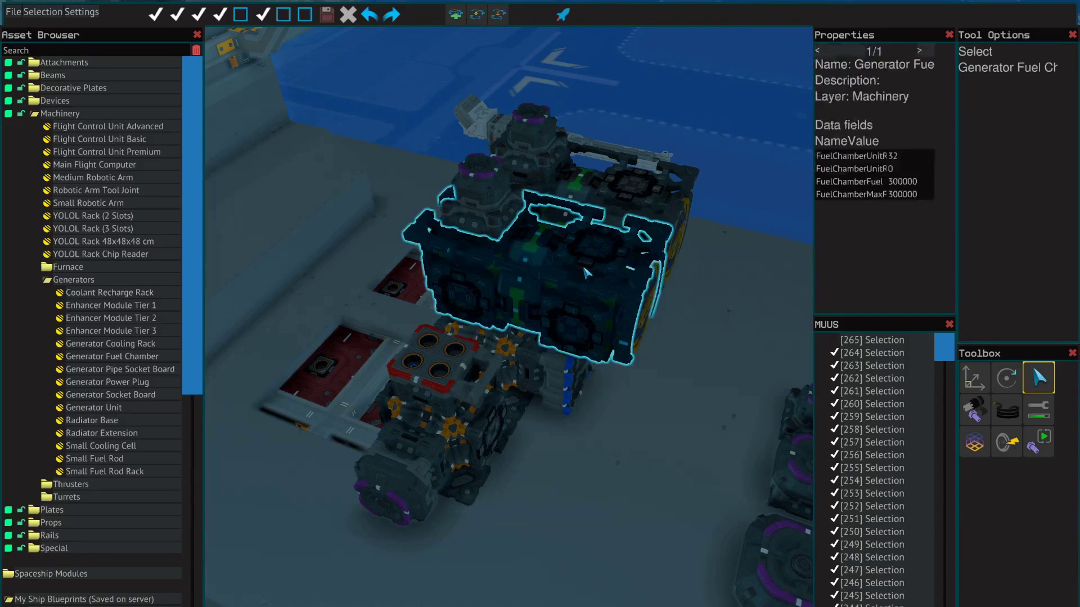
{"action": "left_click", "coordinate": [694, 140]}
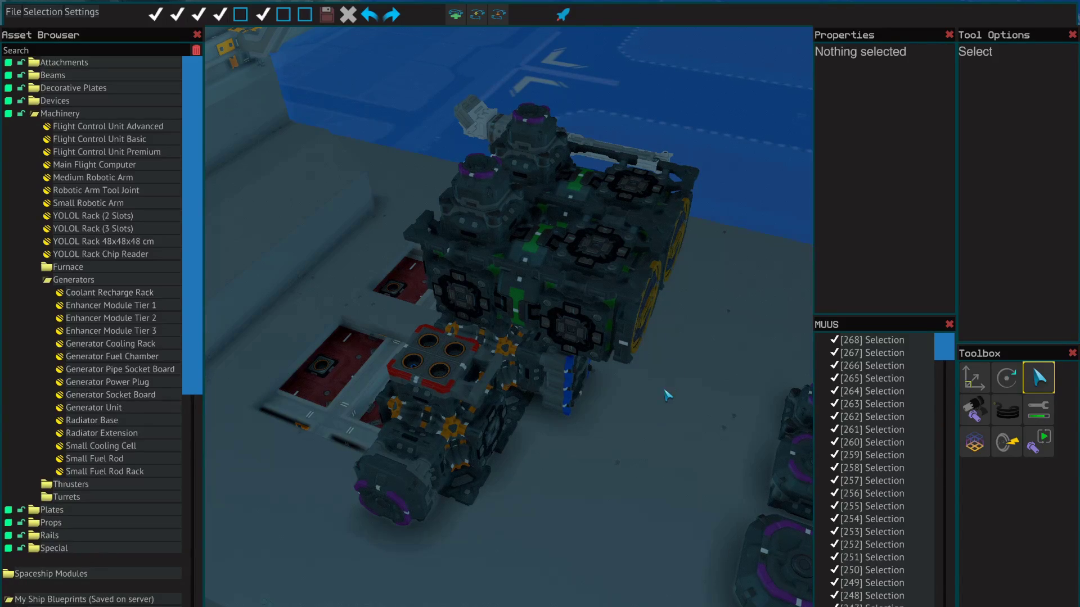
- Examine the complete generator assembly from the fuel chamber side and from the side with the recessed hull sockets
{"action": "key", "text": "d"}
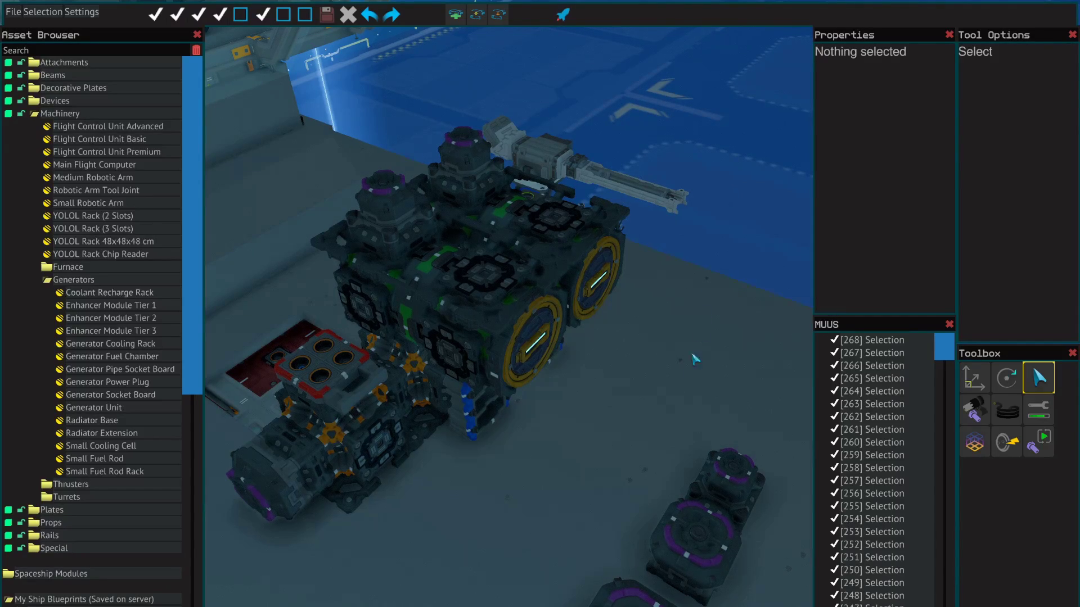
{"action": "key", "text": "a"}
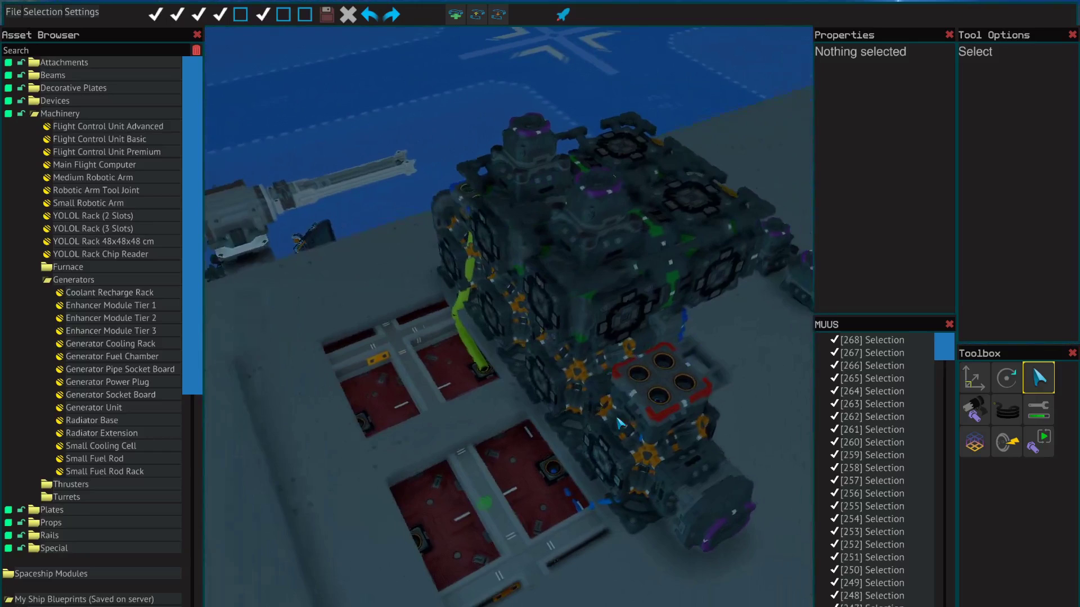
{"action": "key", "text": "d"}
{"action": "key", "text": "s"}
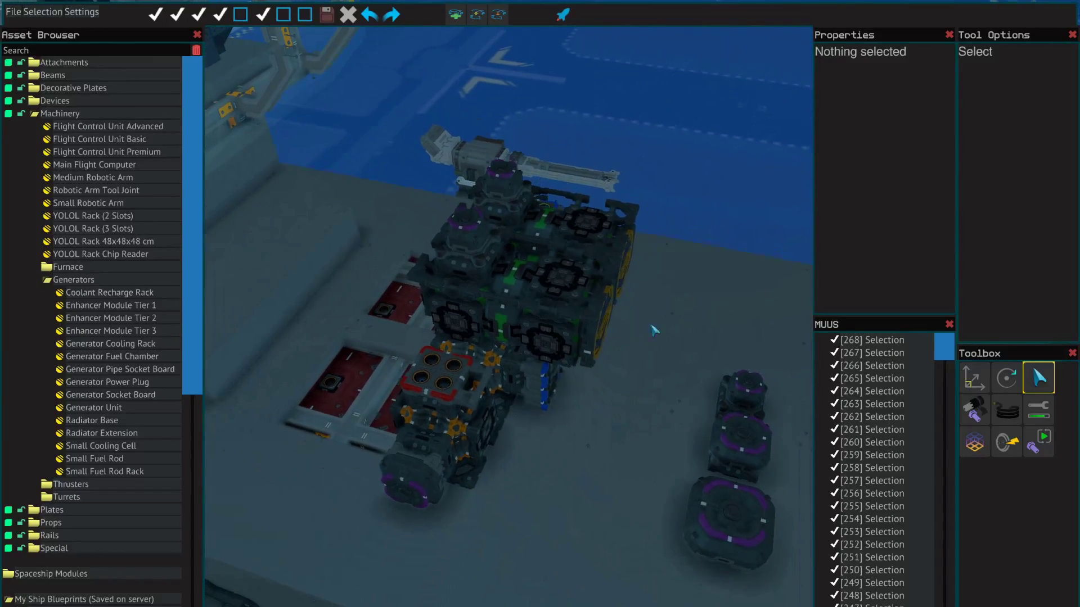
{"action": "key", "text": "a"}
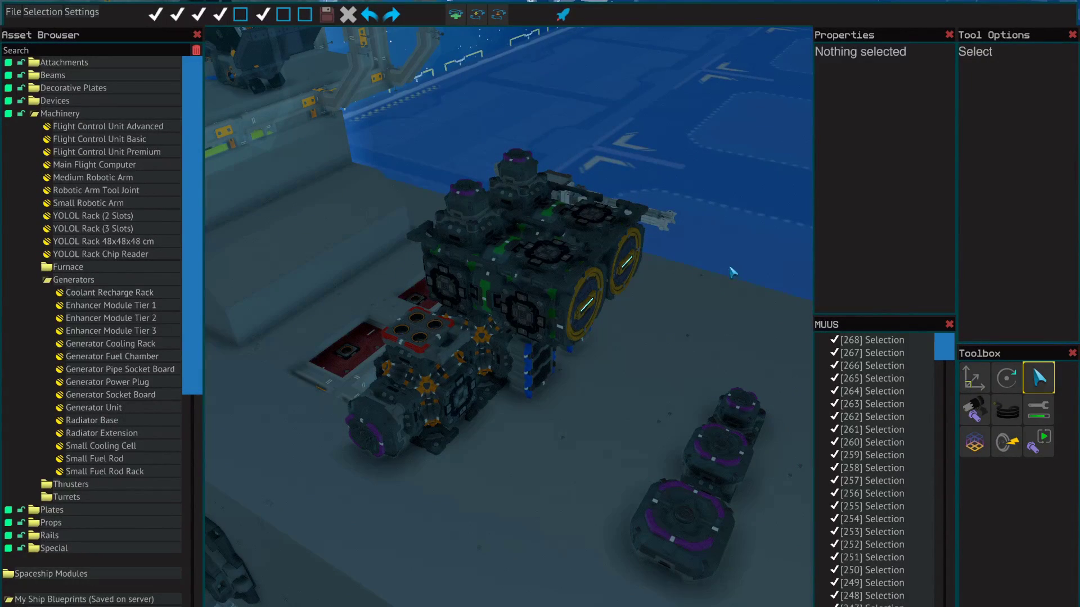
- Examine the two generator cooling racks under the round yellow fuel chamber ends, selecting each, and clear the selection
{"action": "key", "text": "d"}
{"action": "key", "text": "w"}
{"action": "key", "text": "s"}
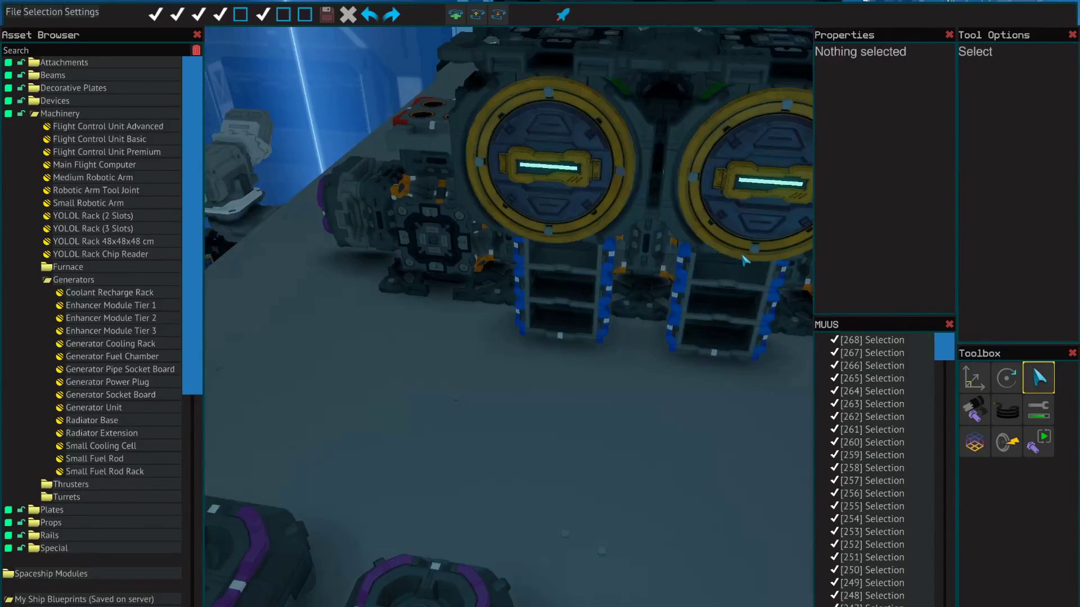
{"action": "key", "text": "d"}
{"action": "left_click", "coordinate": [506, 298]}
{"action": "left_click", "coordinate": [346, 293]}
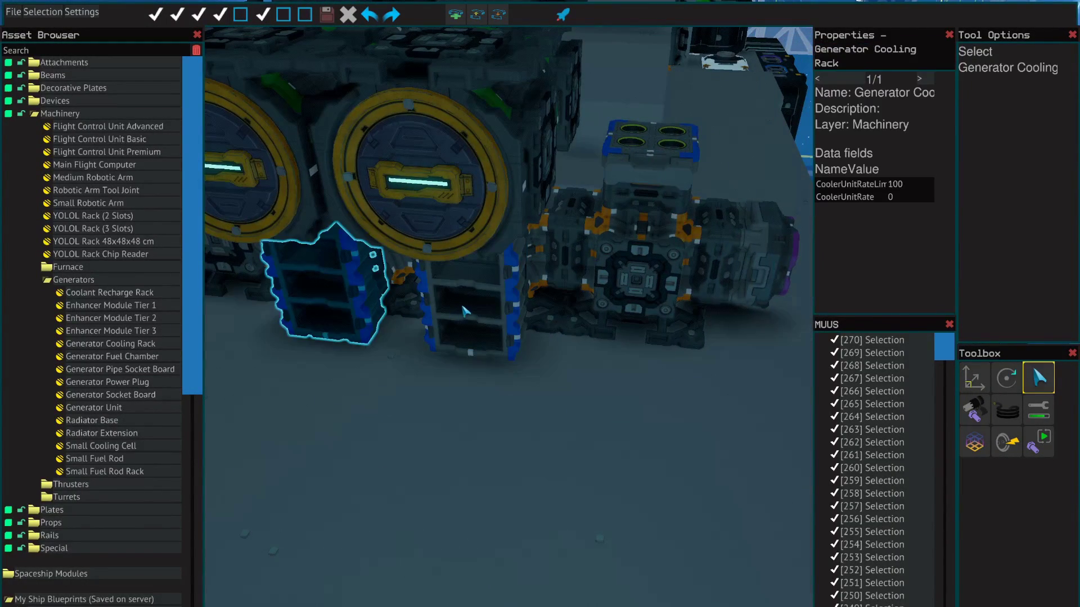
{"action": "left_click", "coordinate": [464, 311]}
{"action": "left_click", "coordinate": [344, 294]}
{"action": "key", "text": "s"}
{"action": "key", "text": "d"}
{"action": "key", "text": "a"}
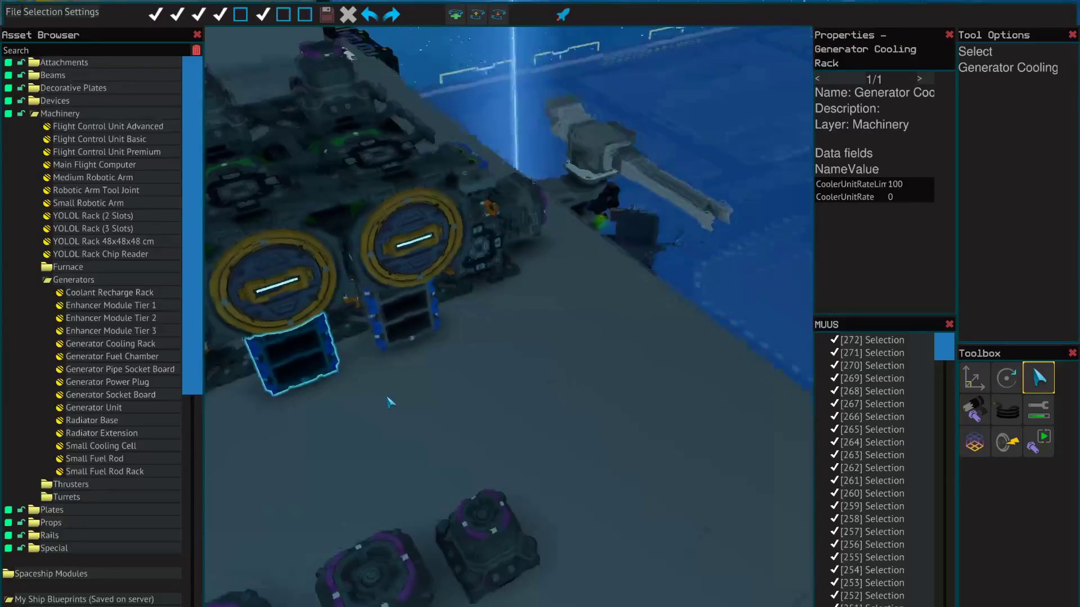
{"action": "key", "text": "d"}
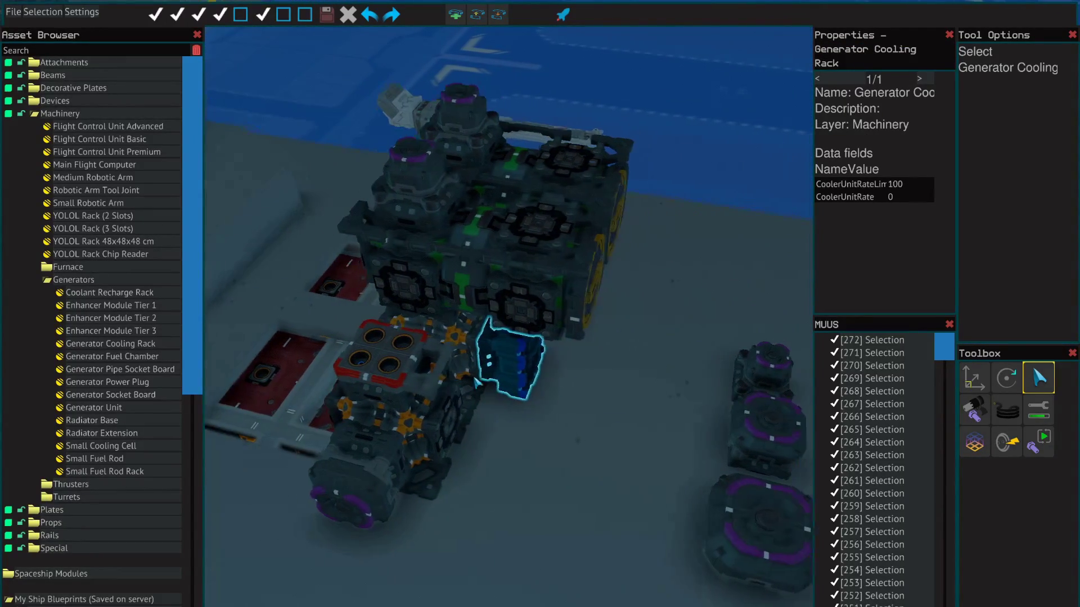
{"action": "left_click", "coordinate": [660, 168]}
- Inspect the small cooling cells in the blue rack on the standalone generator at the far end of the platform
{"action": "key", "text": "d"}
{"action": "key", "text": "d"}
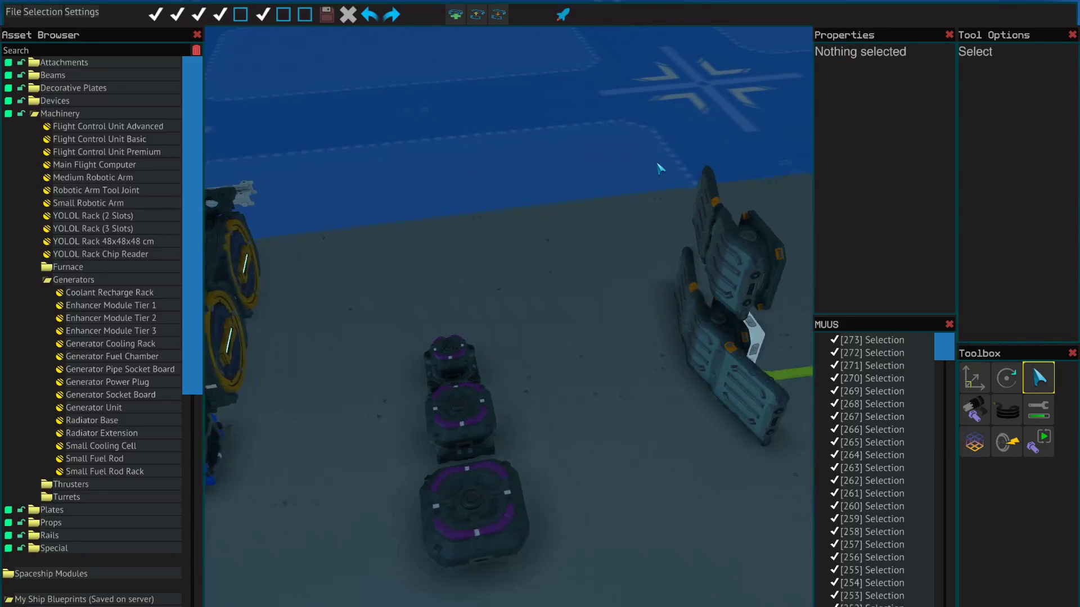
{"action": "key", "text": "s"}
{"action": "key", "text": "d"}
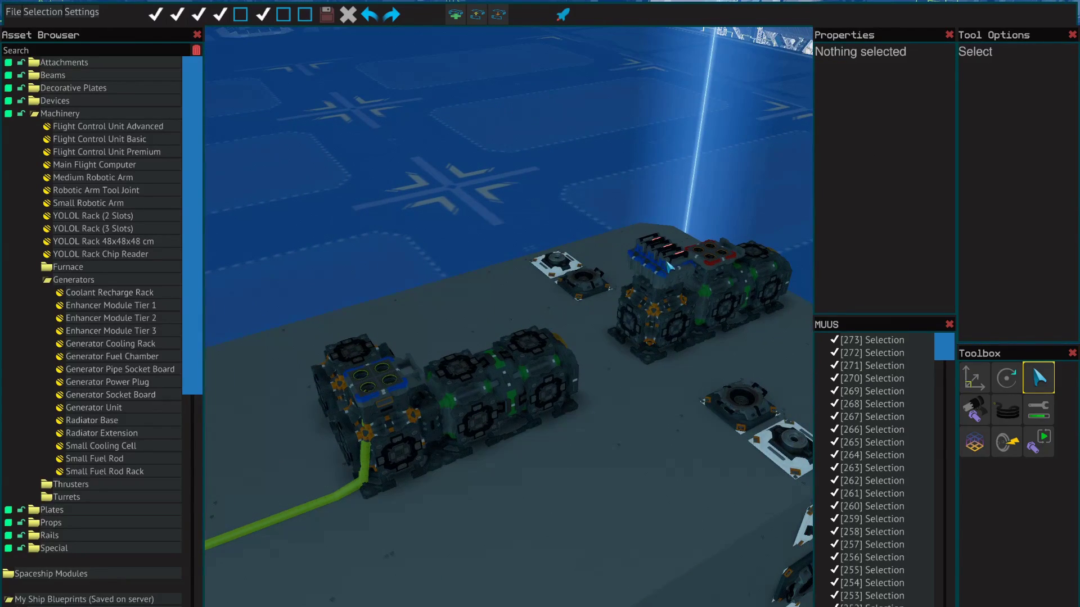
{"action": "left_click", "coordinate": [671, 260]}
{"action": "left_click", "coordinate": [671, 259]}
{"action": "left_click", "coordinate": [671, 260]}
{"action": "left_click", "coordinate": [678, 209]}
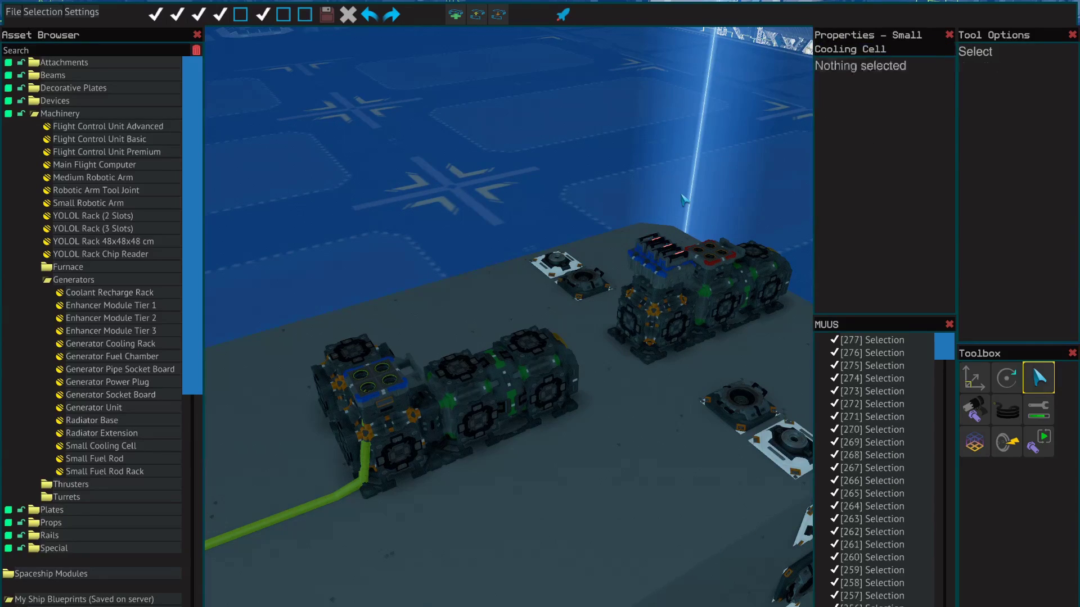
- Compare the radiator-cooled generator, the loose enhancer modules and the complete generator assembly across the whole platform
{"action": "key", "text": "a"}
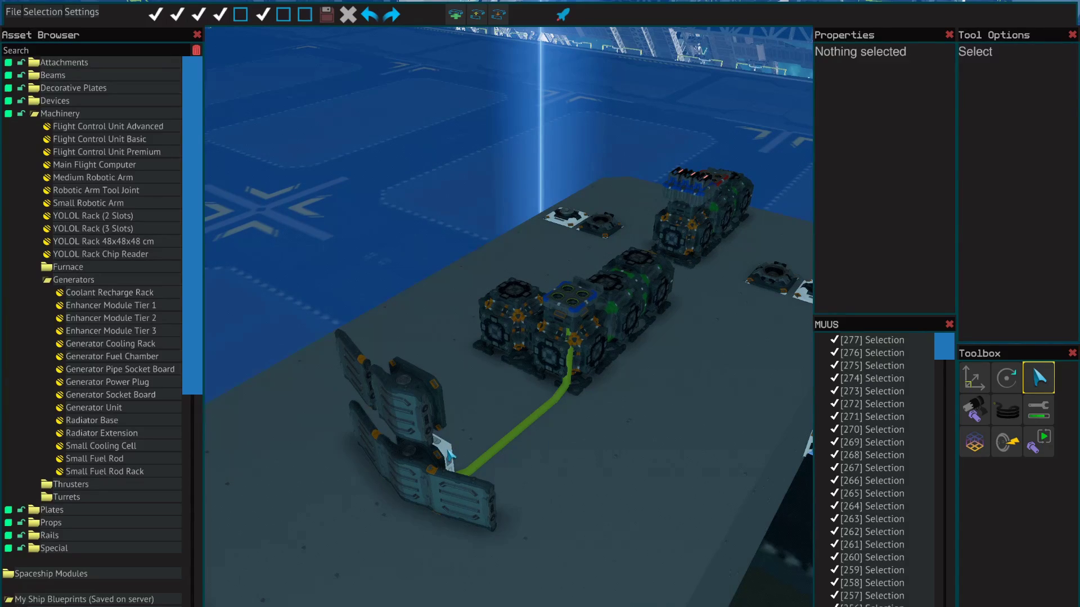
{"action": "key", "text": "a"}
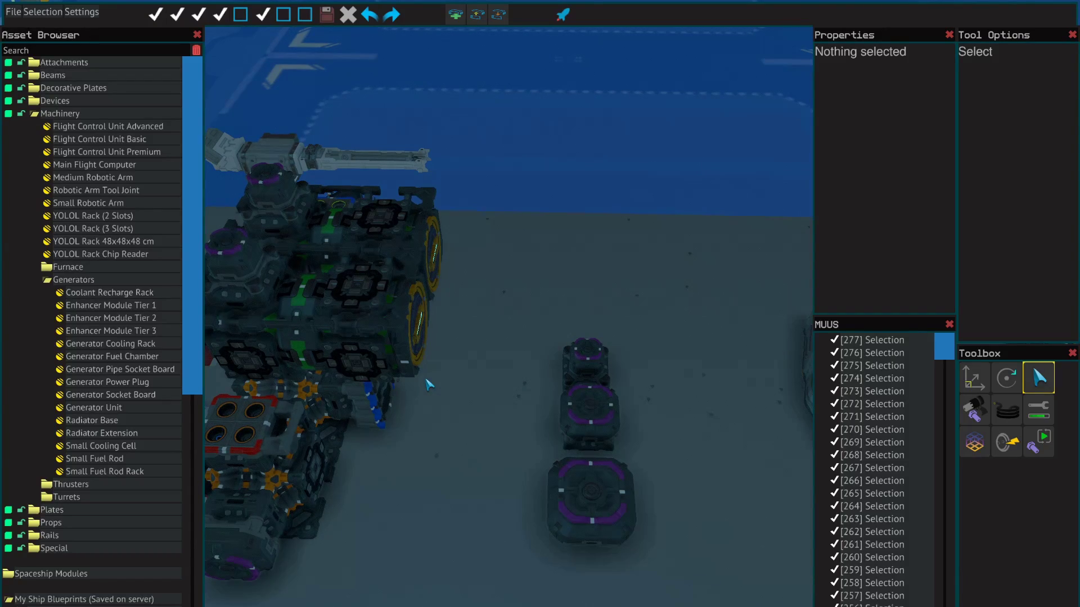
{"action": "left_click_drag", "start_coordinate": [429, 382], "coordinate": [430, 383]}
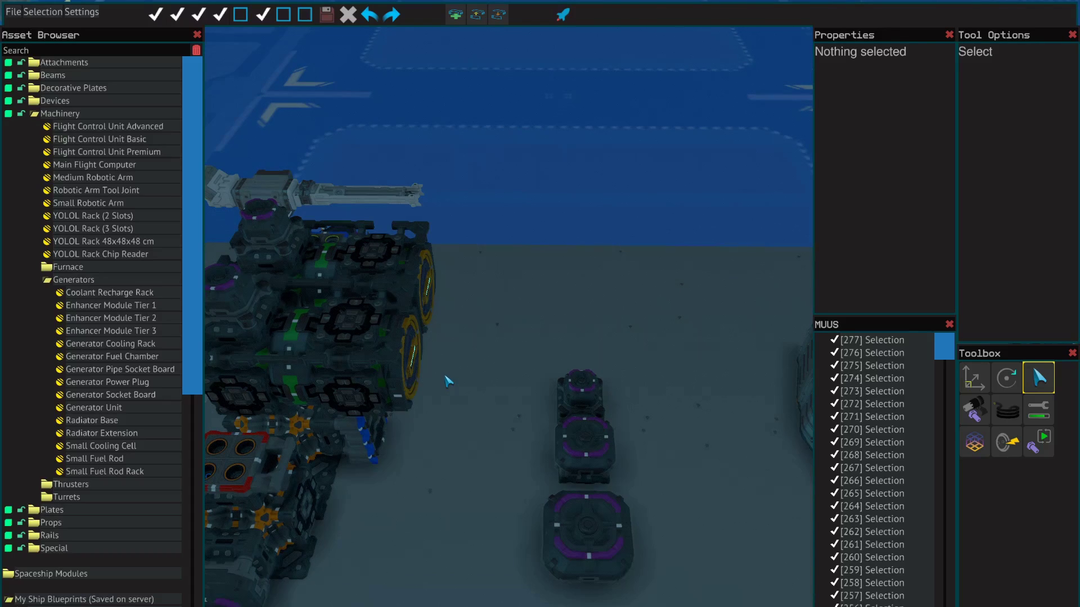
{"action": "left_click_drag", "start_coordinate": [446, 378], "coordinate": [447, 377]}
{"action": "key", "text": "s"}
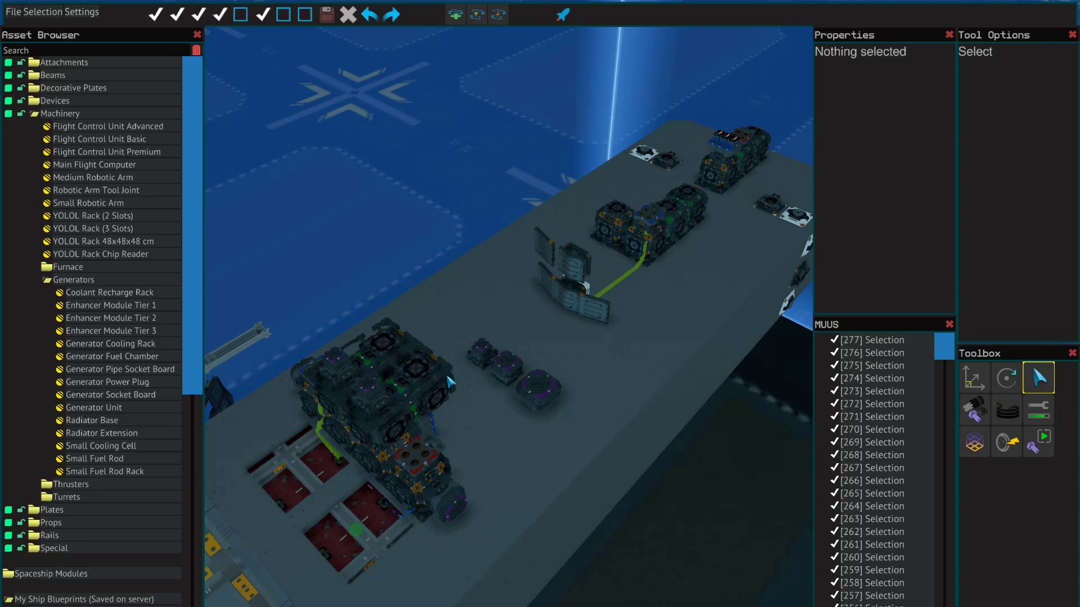
{"action": "key", "text": "w"}
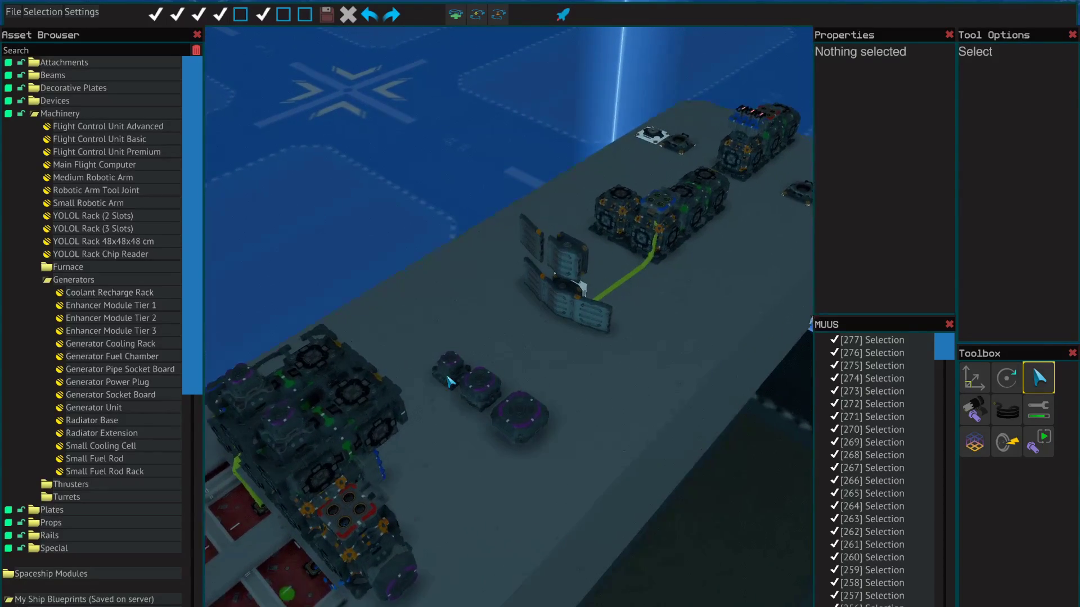
{"action": "key", "text": "s"}
{"action": "key", "text": "w"}
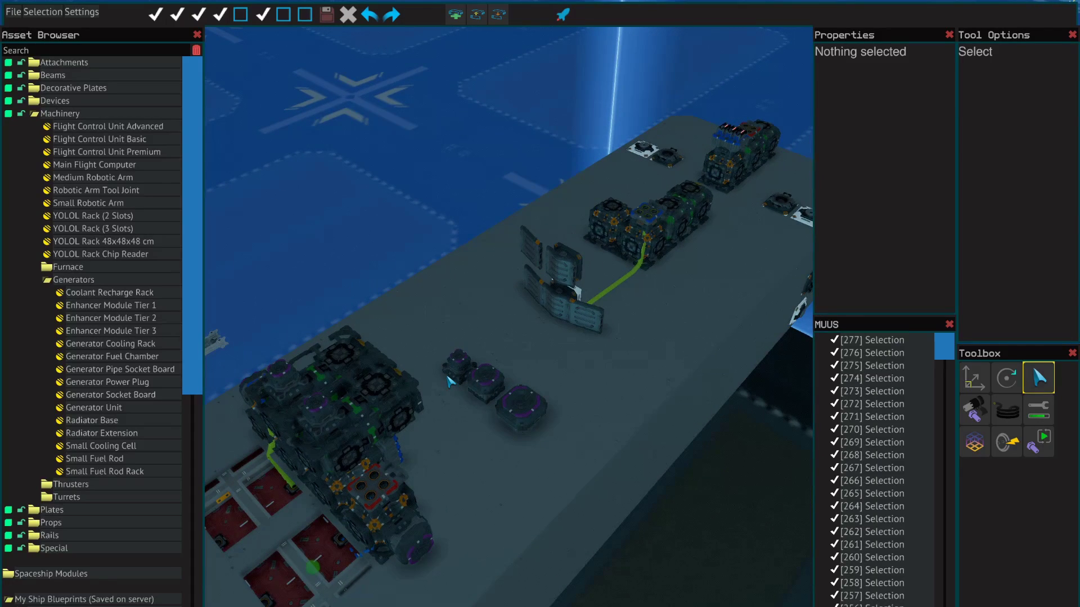